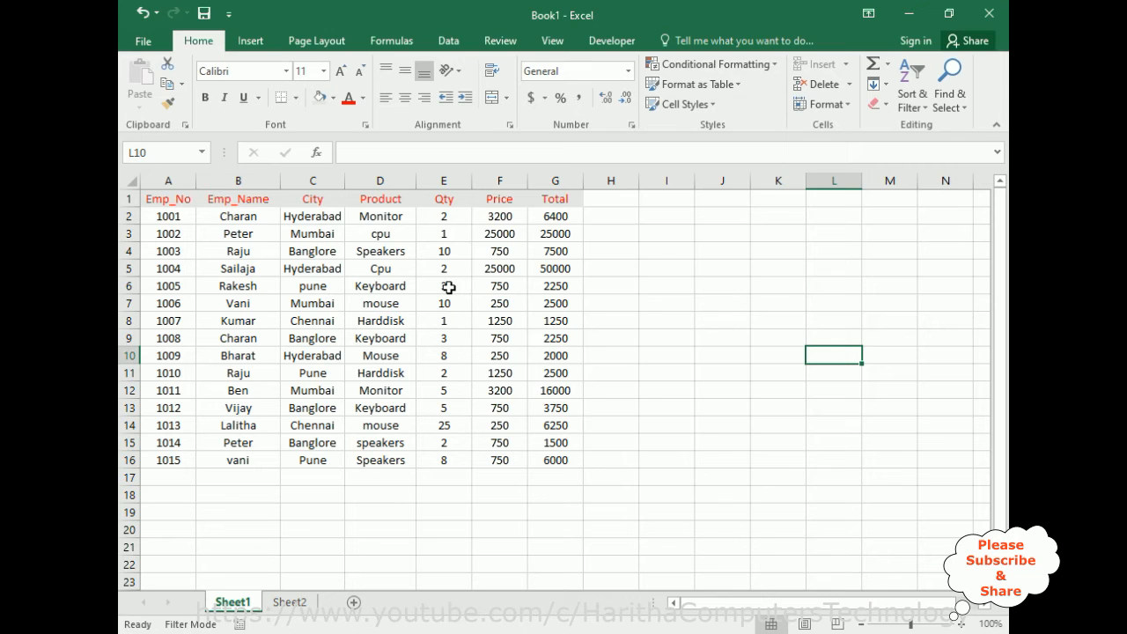
Format the range A1:G16 as a table with headers, using the first black-and-grey Medium style.
left_click(158, 199)
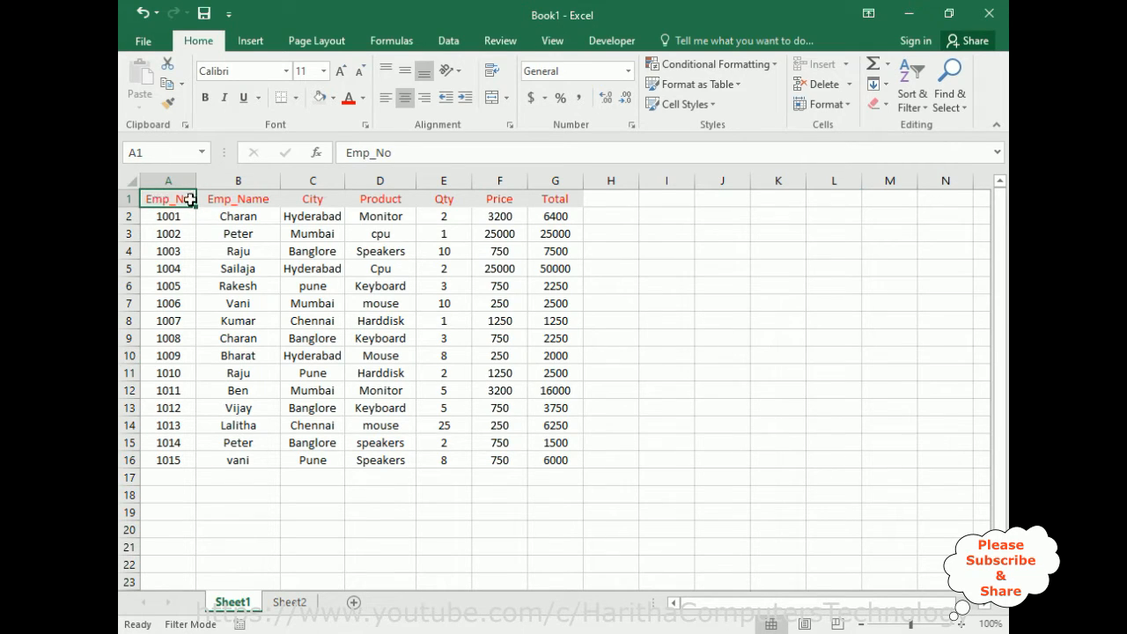
left_click(575, 200, "shift")
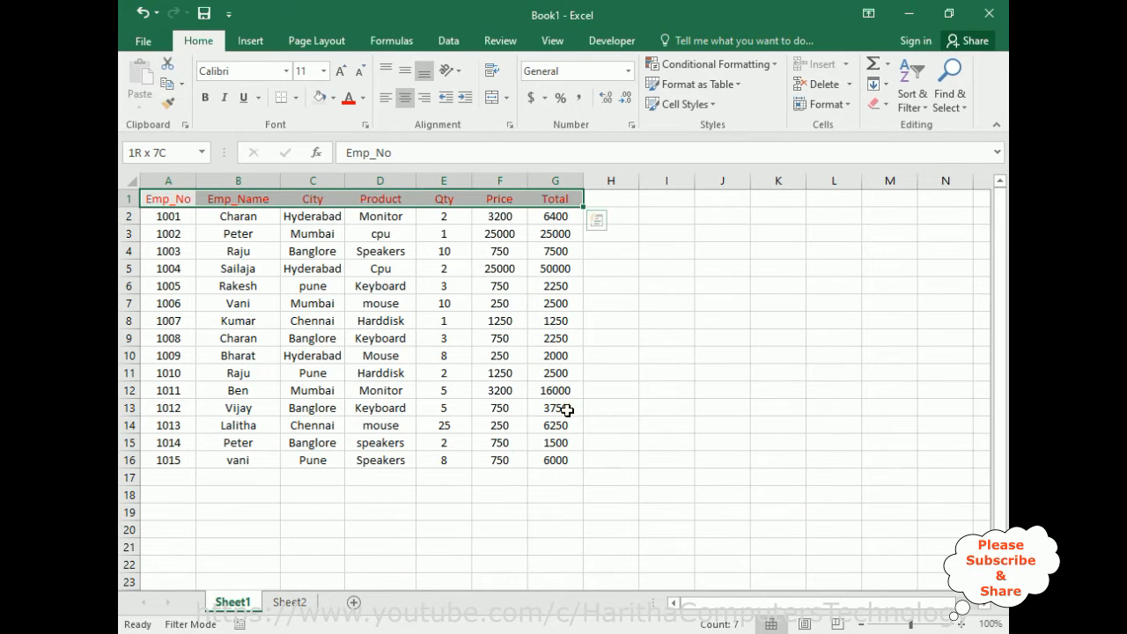
left_click(575, 461, "shift")
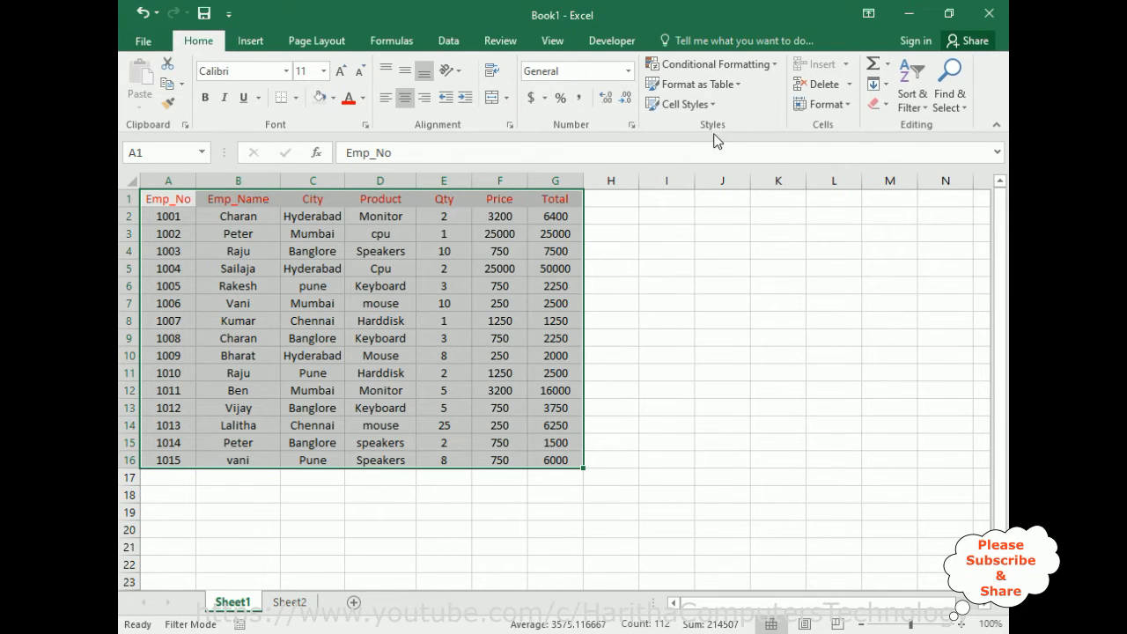
left_click(744, 84)
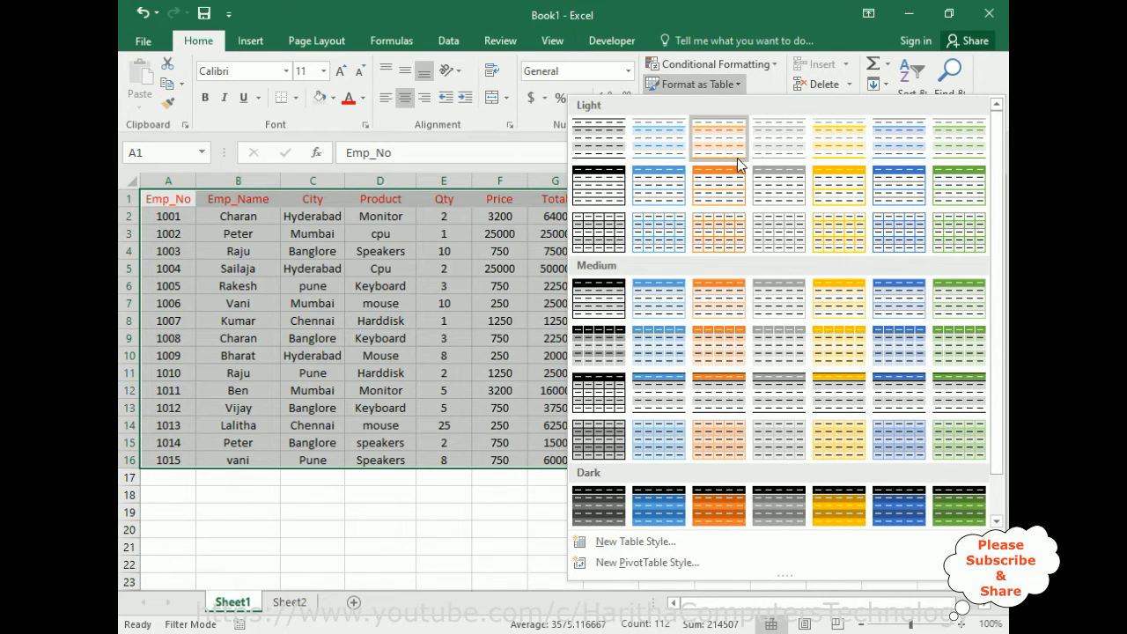
left_click(596, 301)
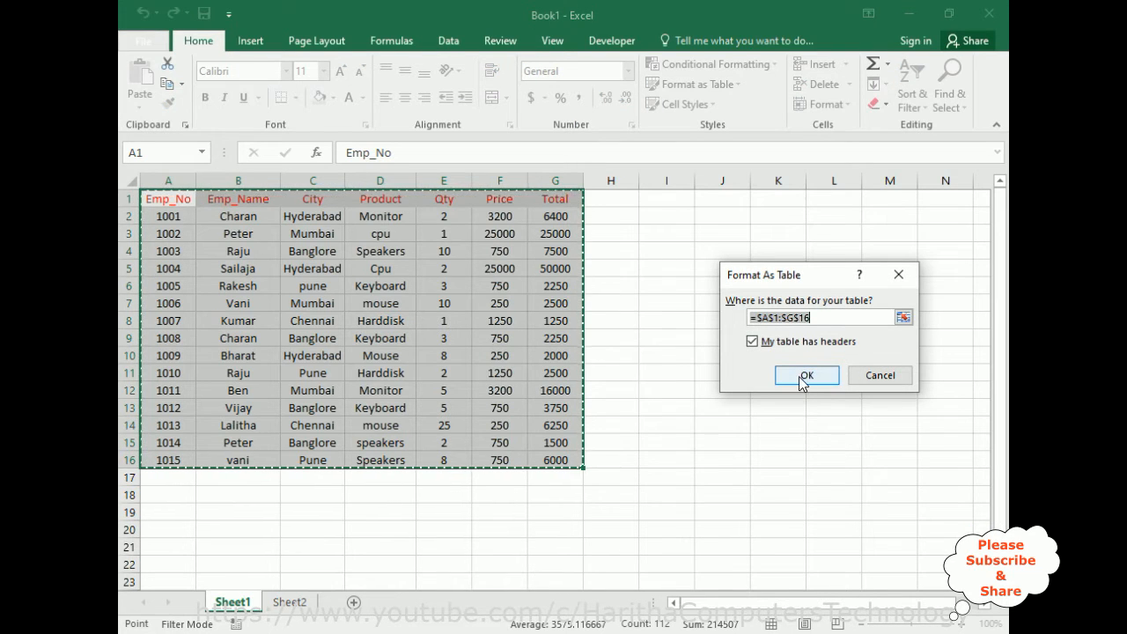
left_click(799, 376)
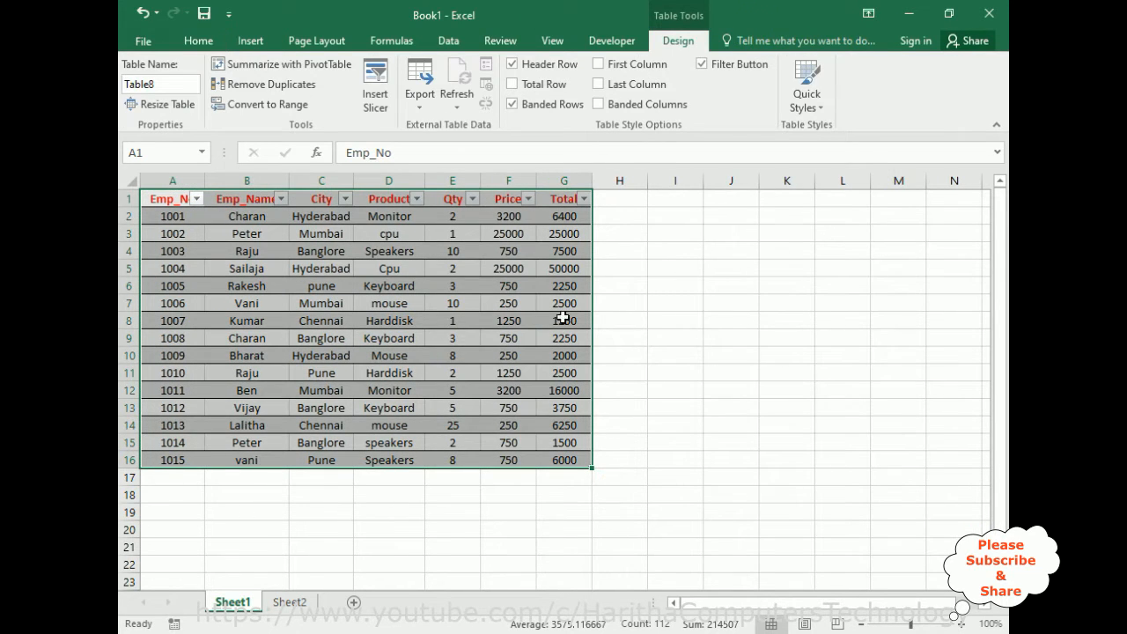
Widen the Emp_Name and City columns of the table.
left_click(689, 416)
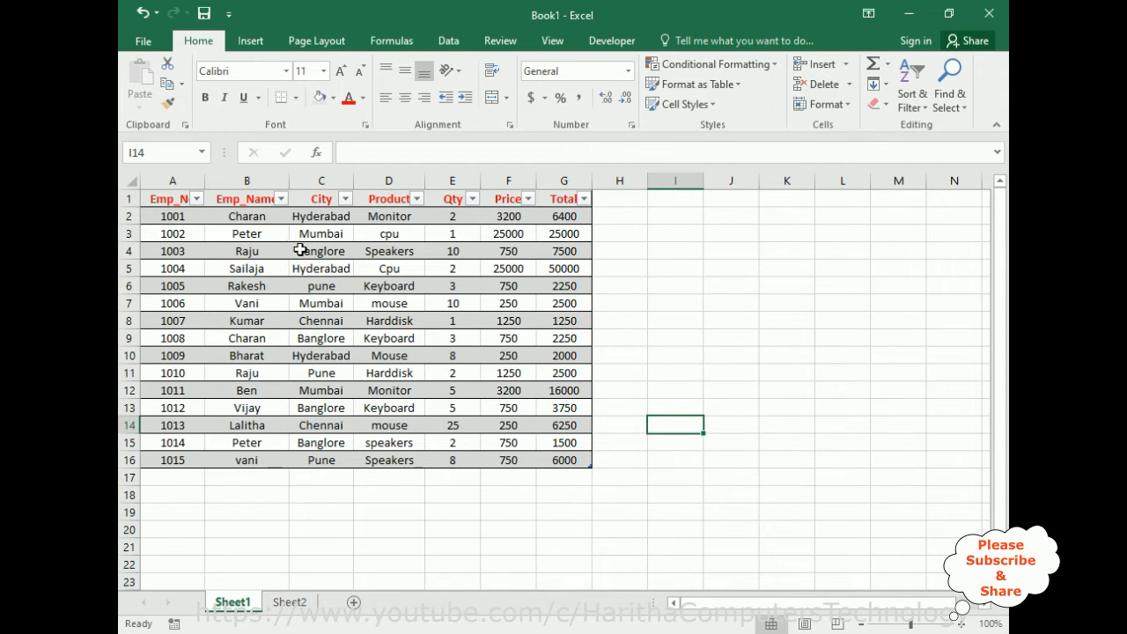
left_click_drag(289, 182, 388, 183)
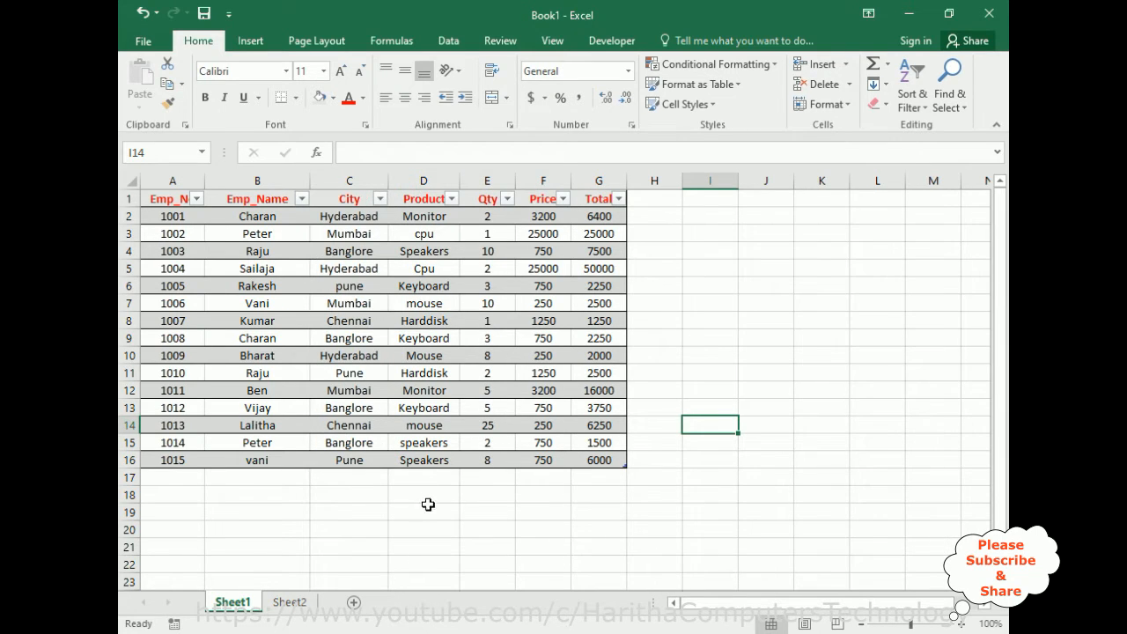
left_click(484, 503)
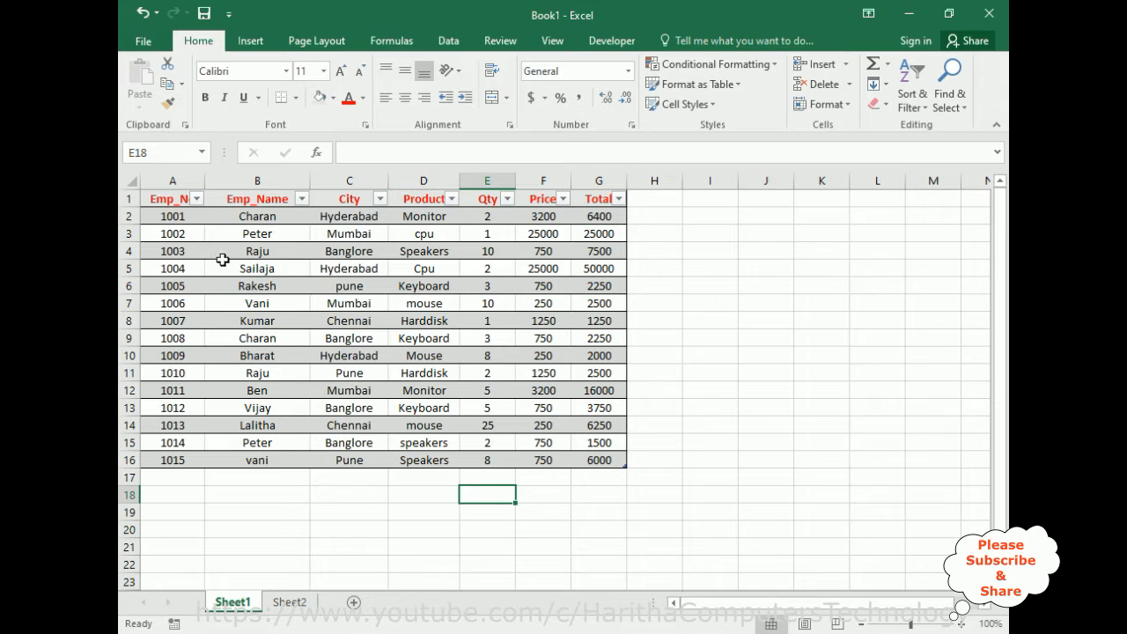
Filter the Emp_Name column to show only the records with the employee name found in cell B3.
left_click(197, 200)
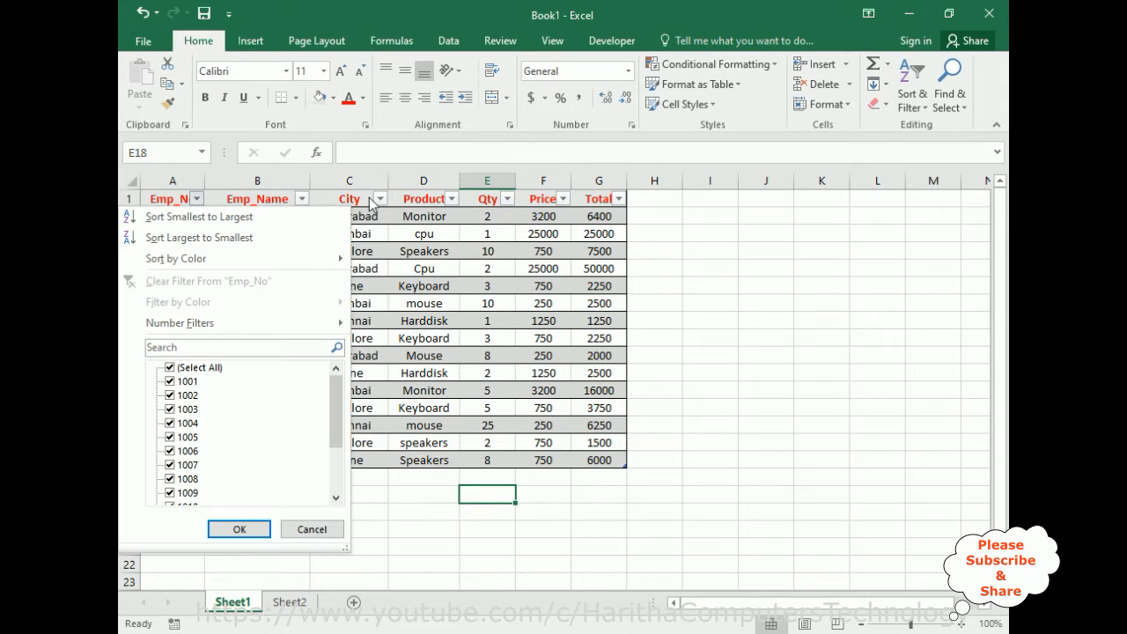
left_click(303, 200)
left_click(302, 199)
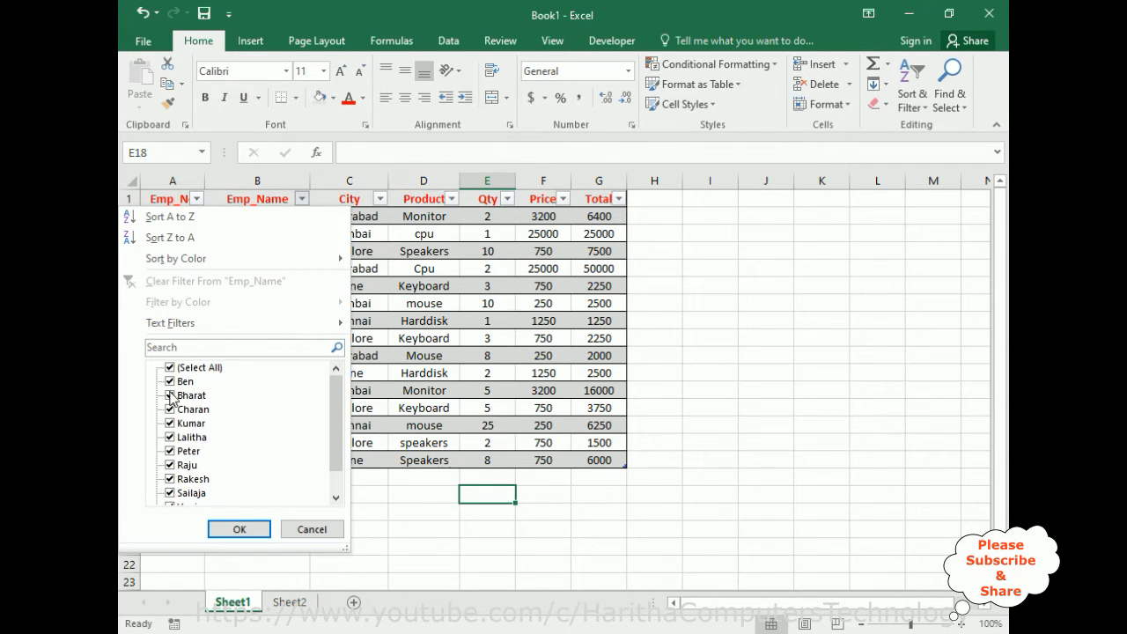
left_click(171, 368)
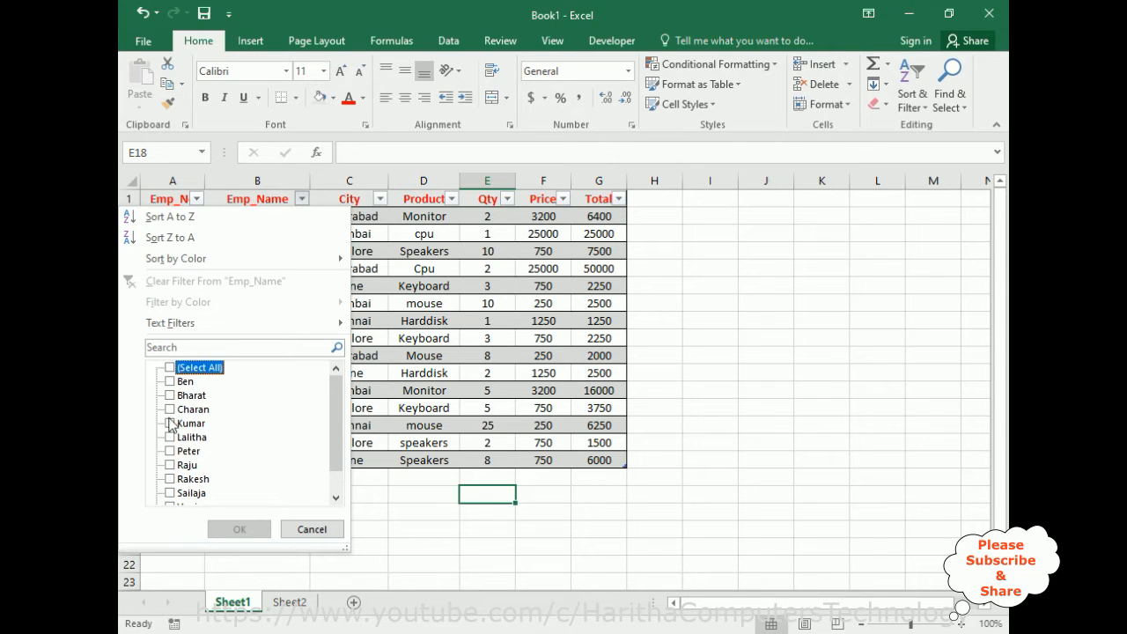
left_click(170, 452)
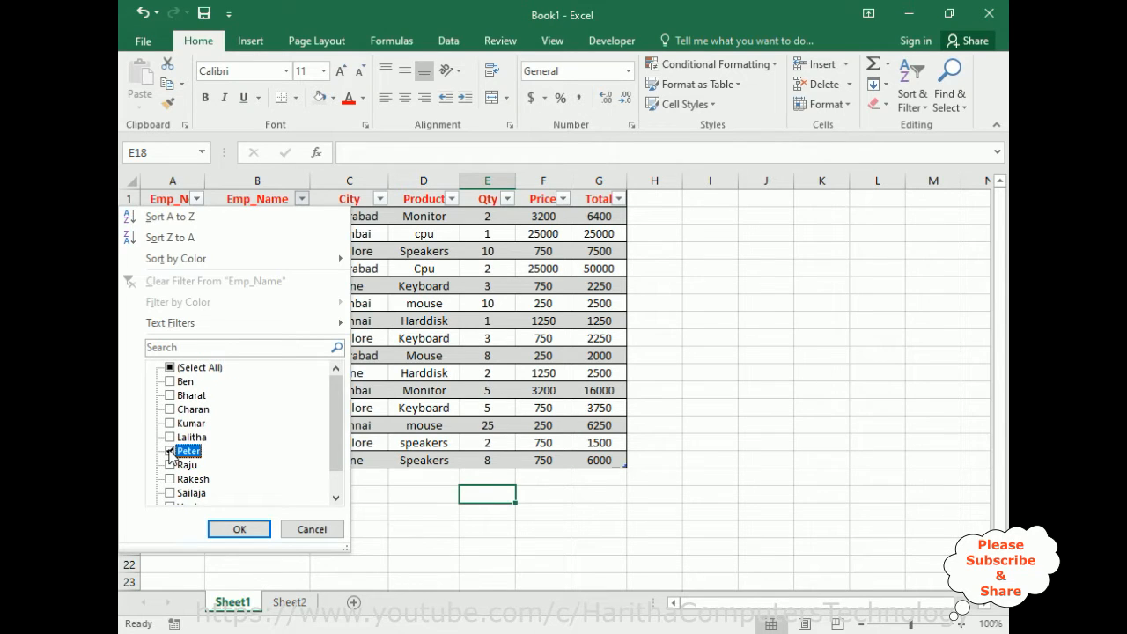
left_click(236, 530)
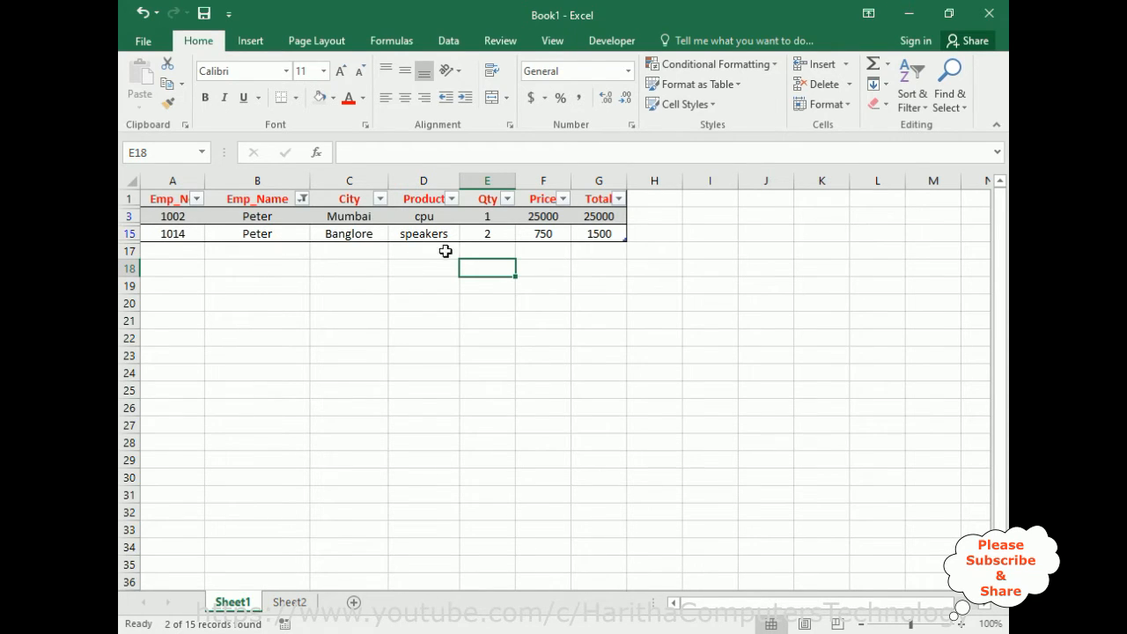
Filter the Product column to show only speakers.
left_click(451, 200)
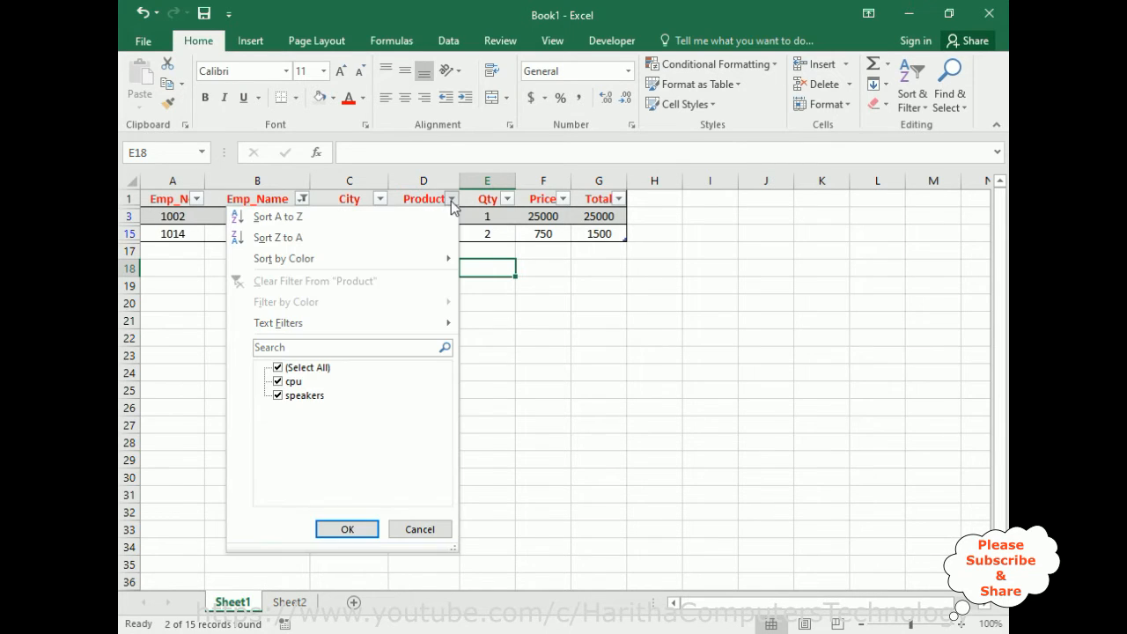
left_click(278, 368)
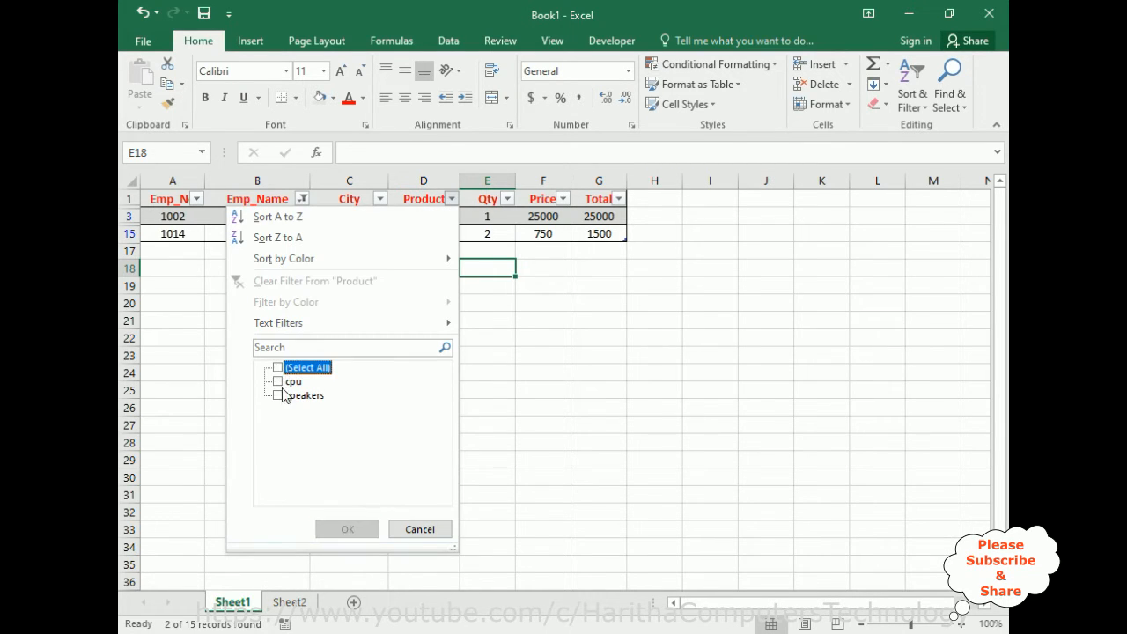
left_click(279, 396)
left_click(347, 529)
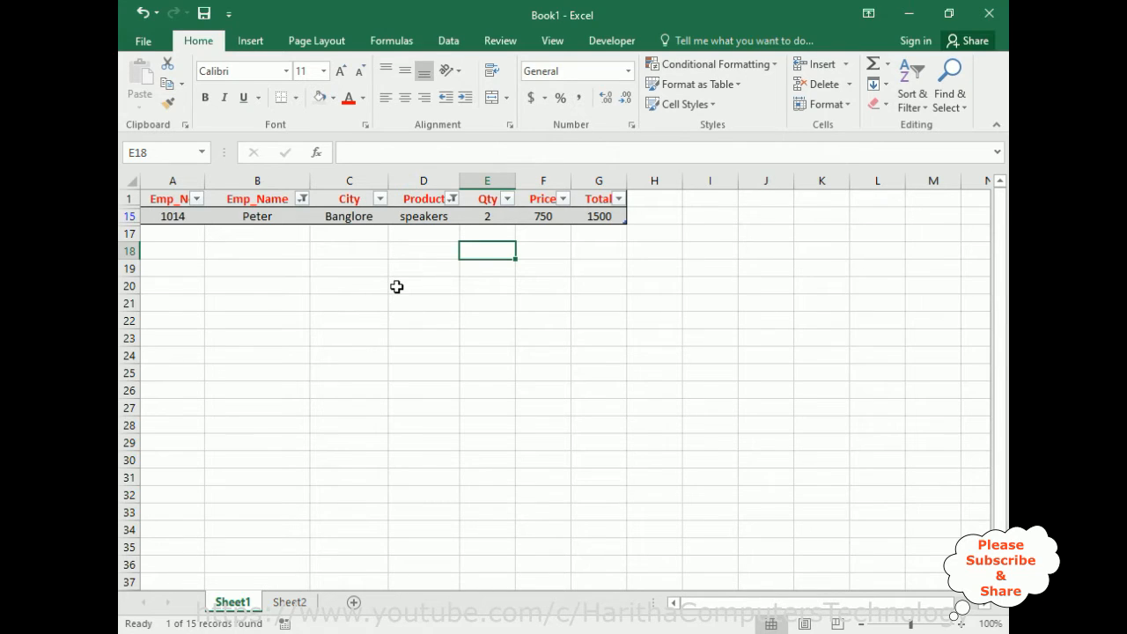
Remove the filters on the Emp_Name and Product columns by including all values again.
left_click(302, 200)
left_click(169, 368)
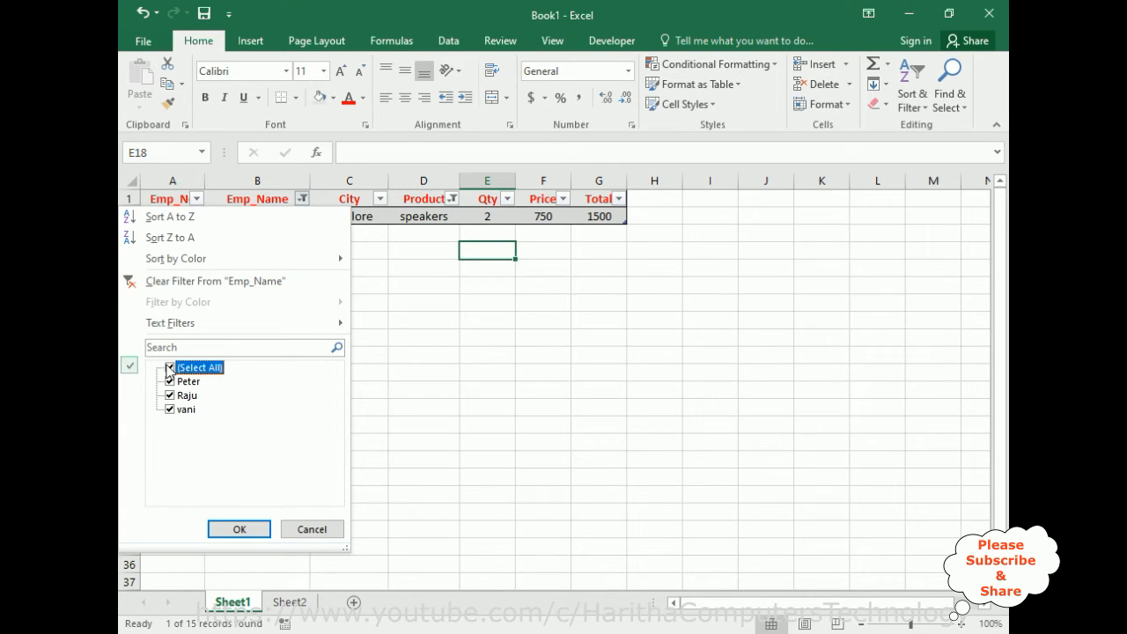
left_click(239, 529)
left_click(452, 199)
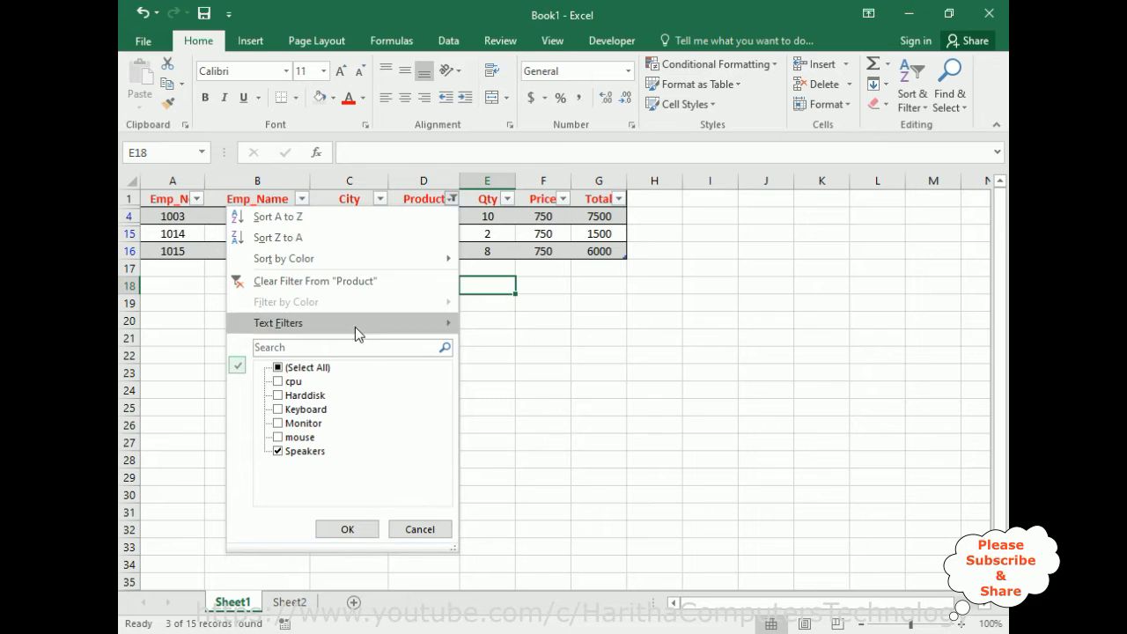
left_click(303, 368)
left_click(347, 528)
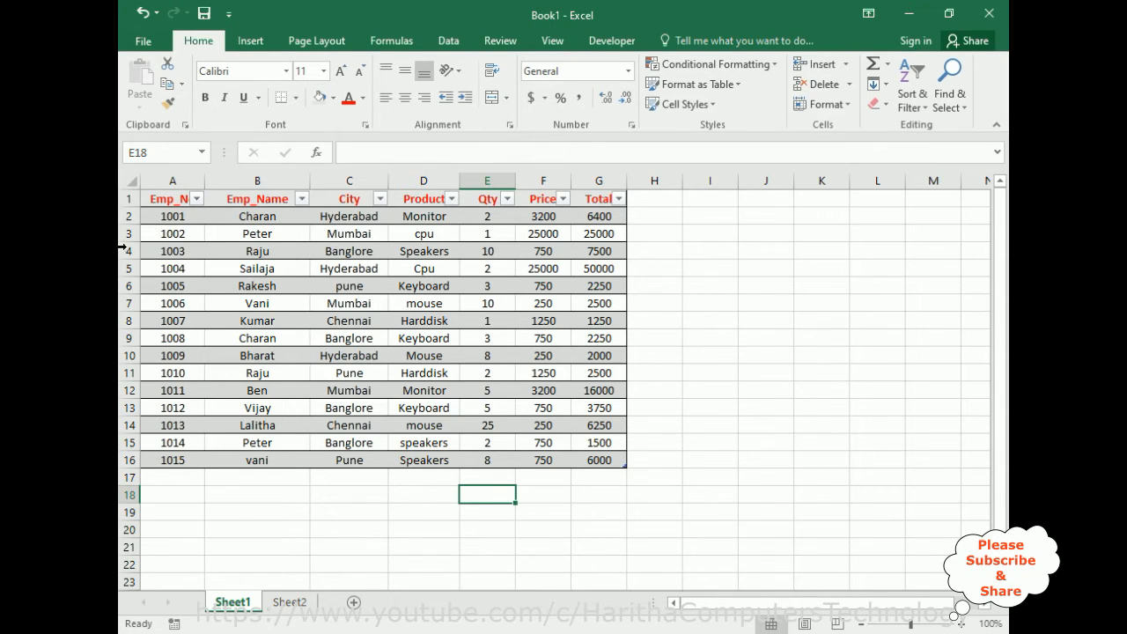
Insert slicers for the Emp_Name, City and Product fields of the whole table.
left_click(148, 201)
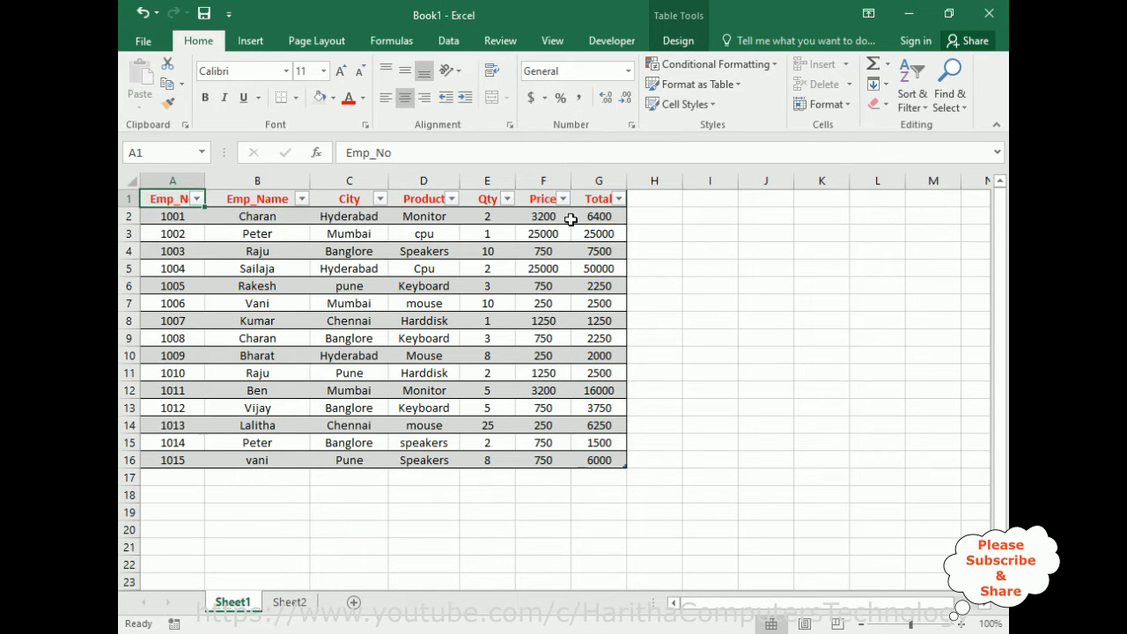
left_click(619, 199)
left_click(596, 197)
left_click(596, 197, "shift")
left_click_drag(598, 455, 611, 456)
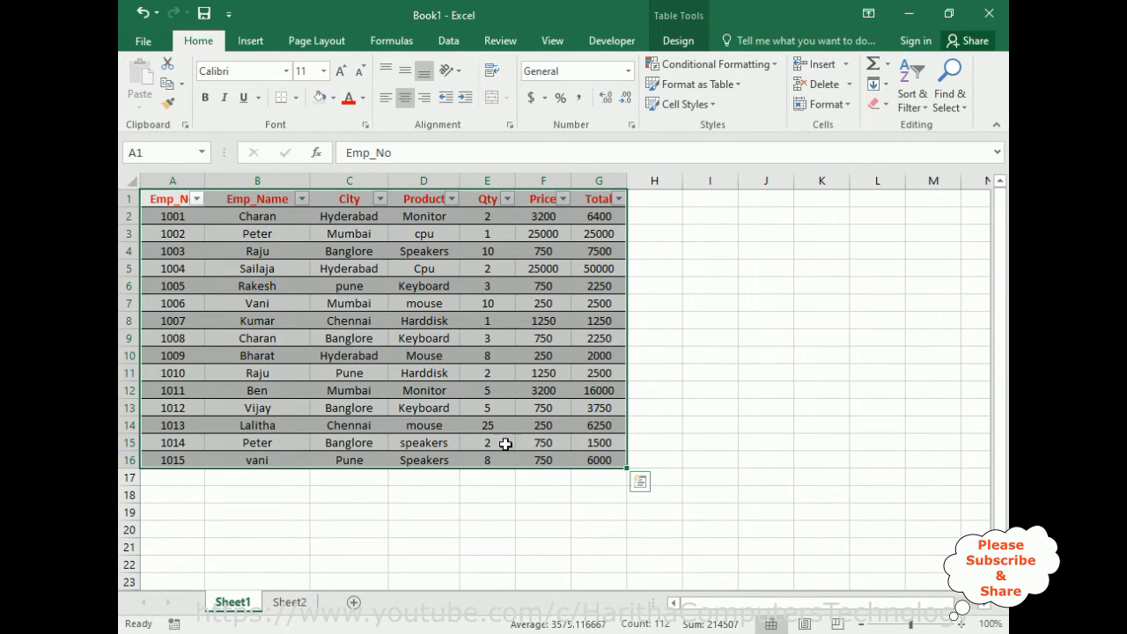
left_click(251, 42)
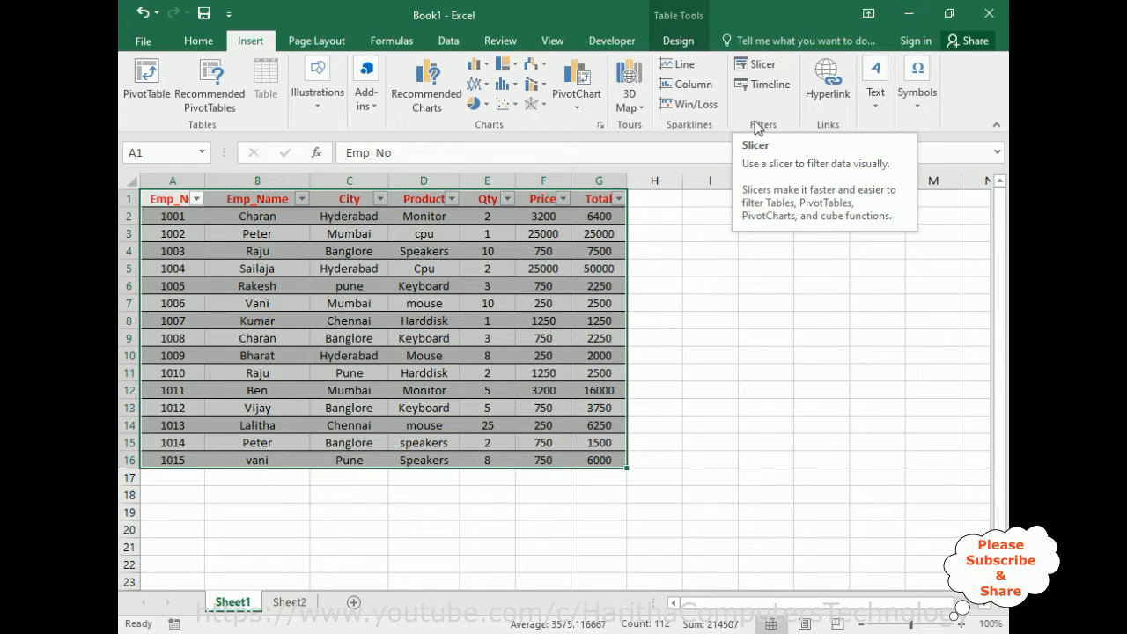
left_click(753, 69)
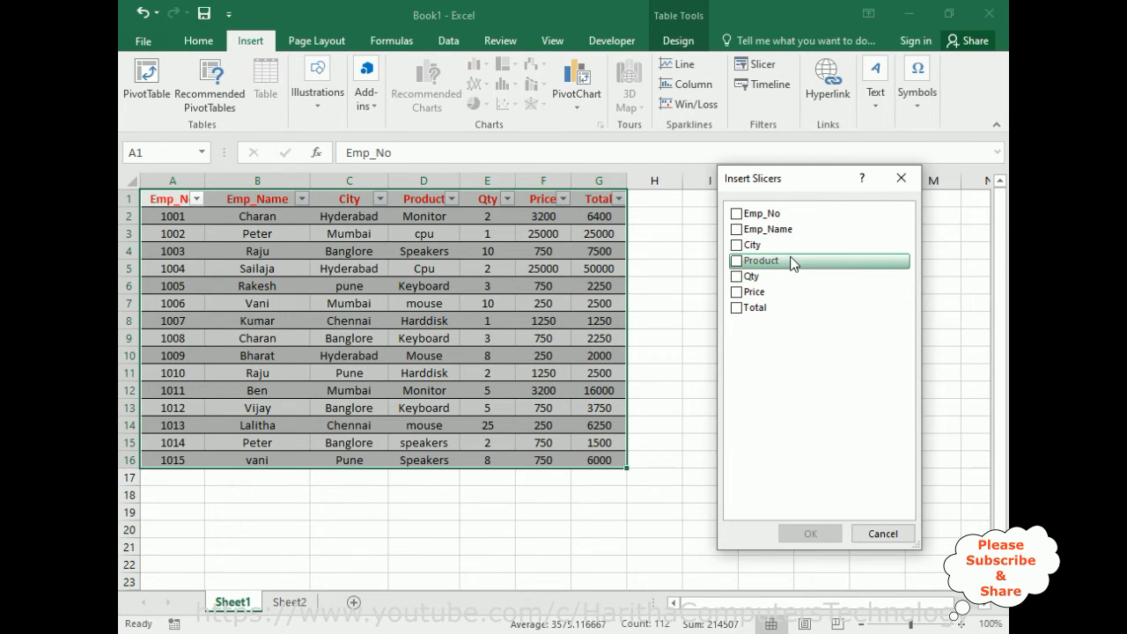
left_click(737, 230)
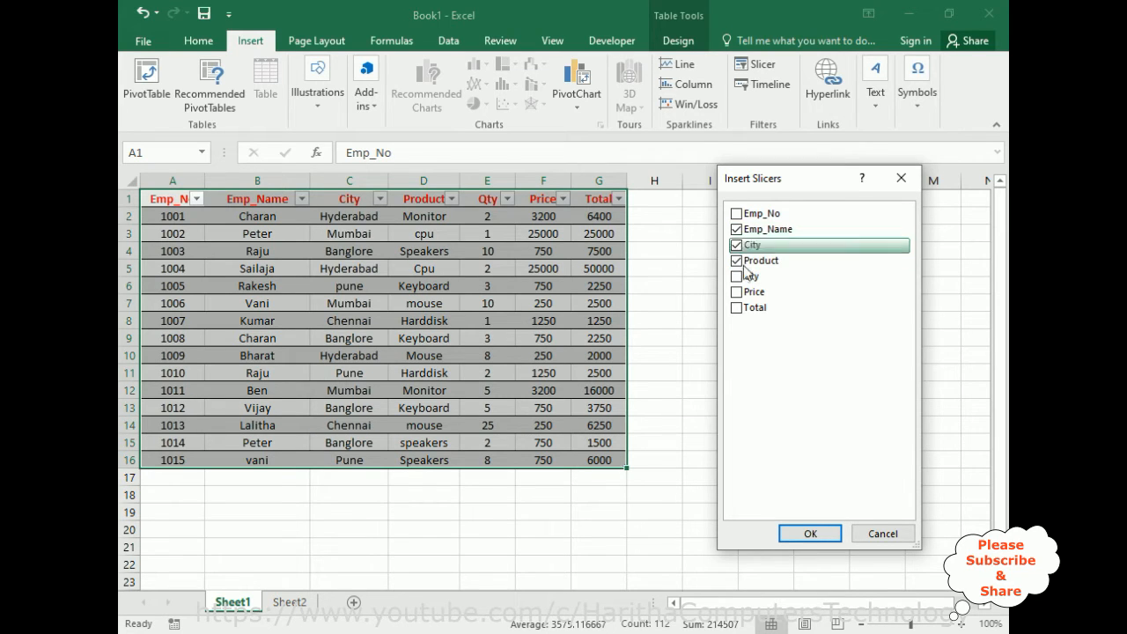
left_click(740, 261)
left_click(810, 535)
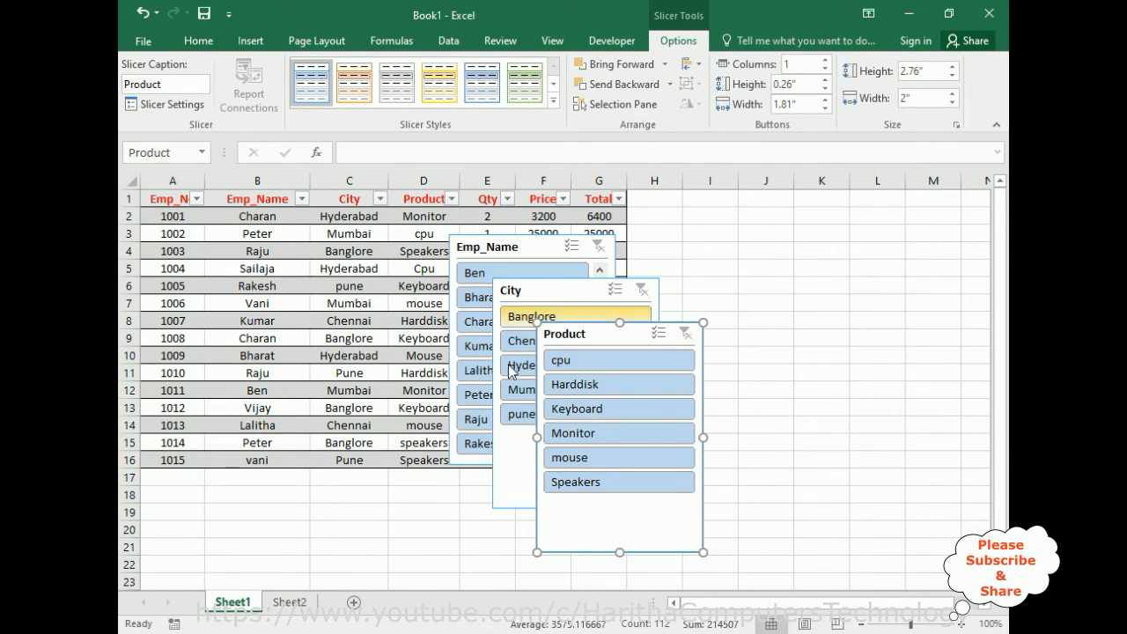
Arrange the slicers beside the table: City and shortened Product next to each other, City shortened too, and Emp_Name beneath City.
left_click_drag(584, 335, 882, 195)
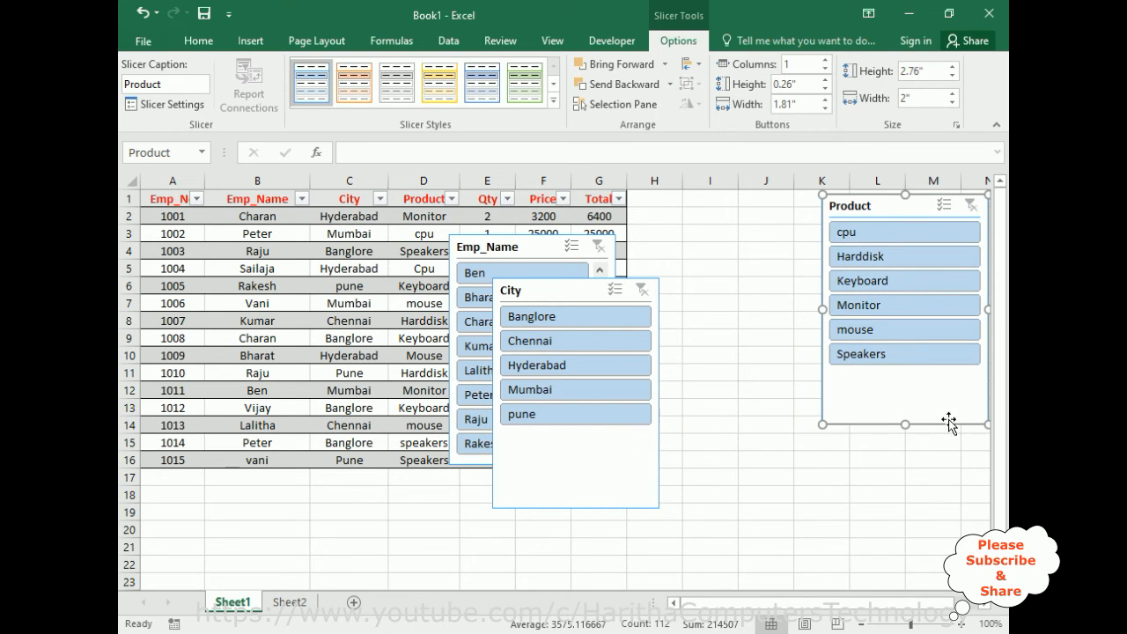
left_click_drag(907, 425, 906, 376)
left_click_drag(556, 300, 708, 218)
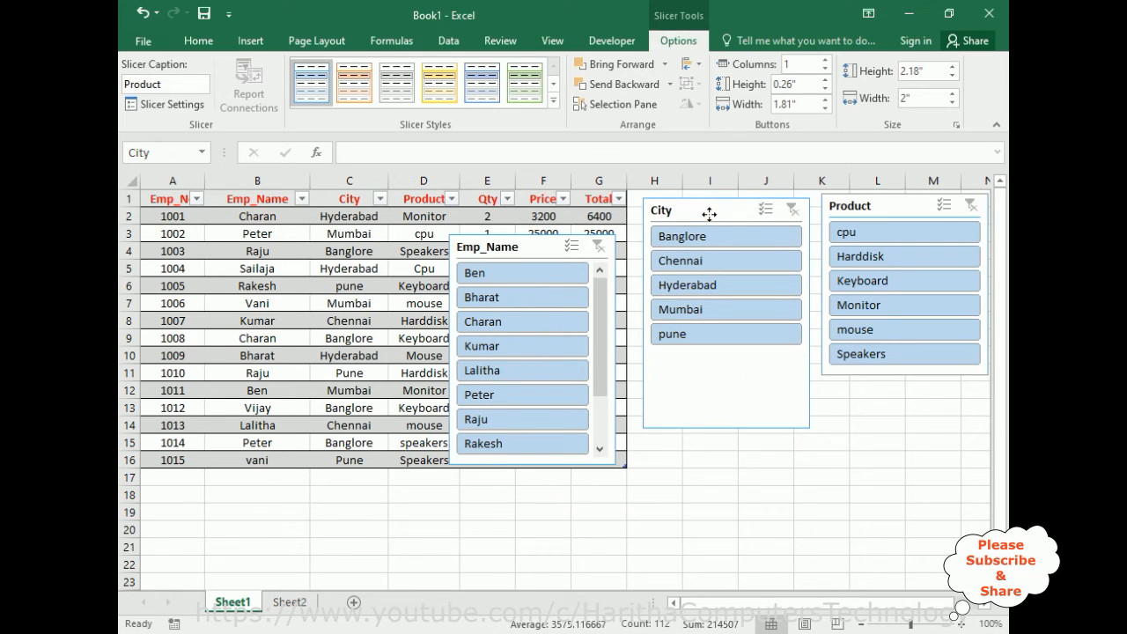
left_click_drag(731, 400, 731, 350)
left_click_drag(514, 255, 703, 377)
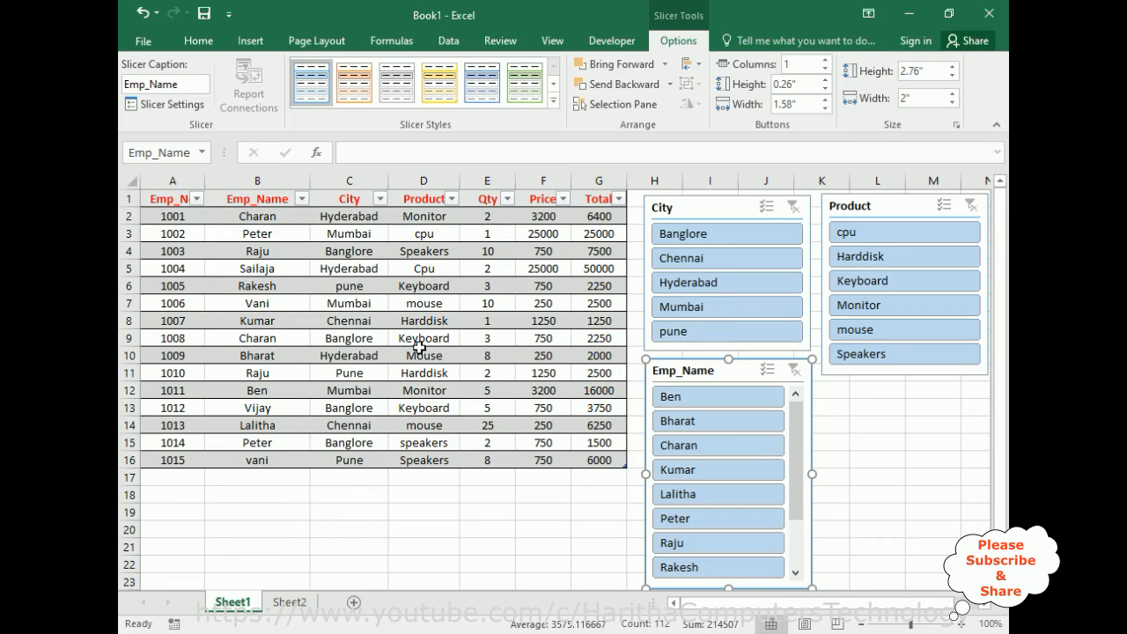
Filter the table with the slicers to Keyboard and Banglore, and try several employee names, ending with the first one listed.
left_click(863, 282)
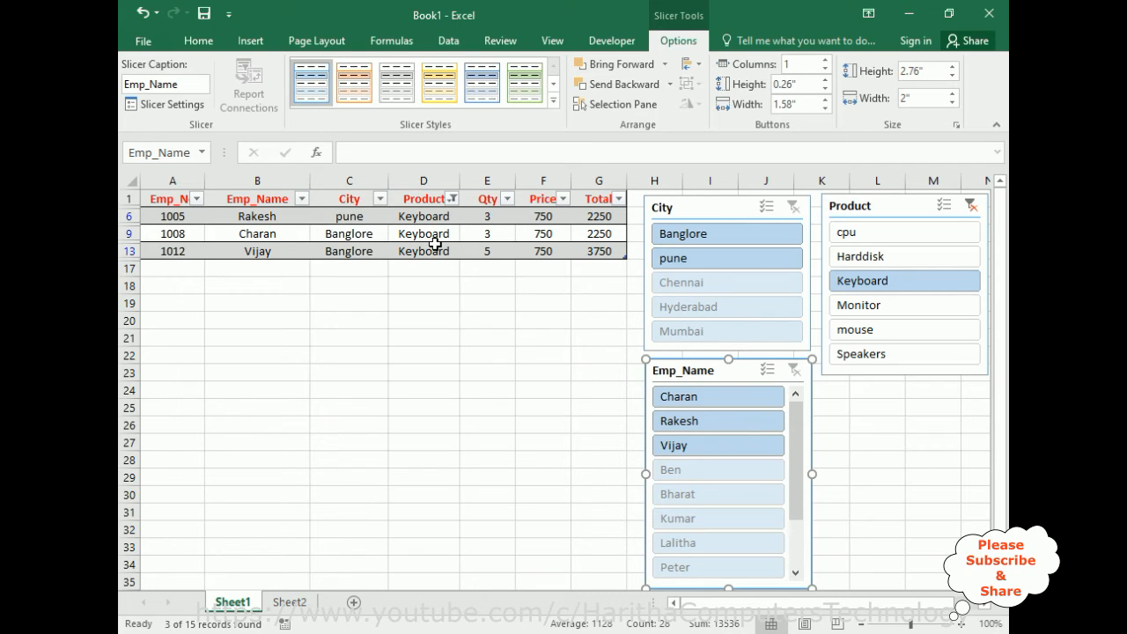
left_click(685, 236)
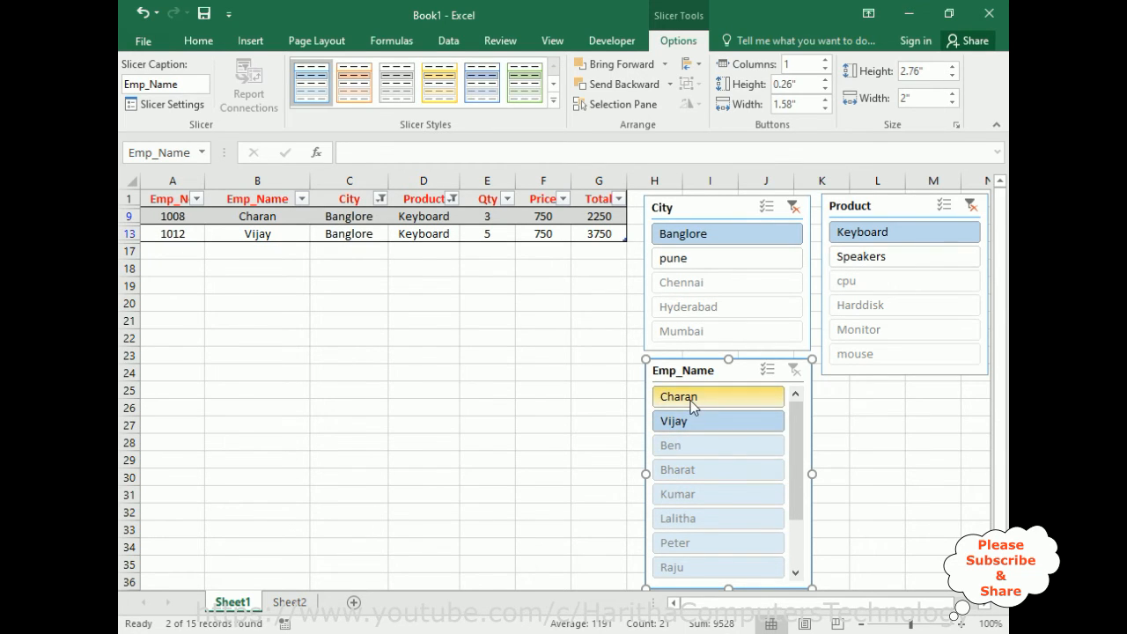
left_click(695, 448)
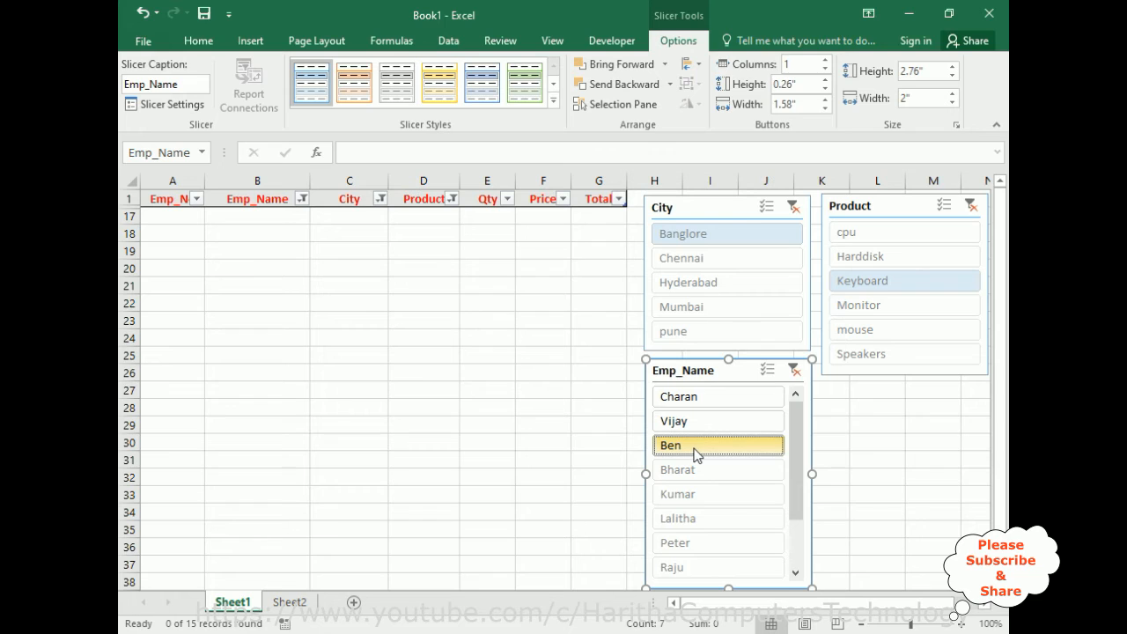
left_click(676, 397)
left_click(689, 421)
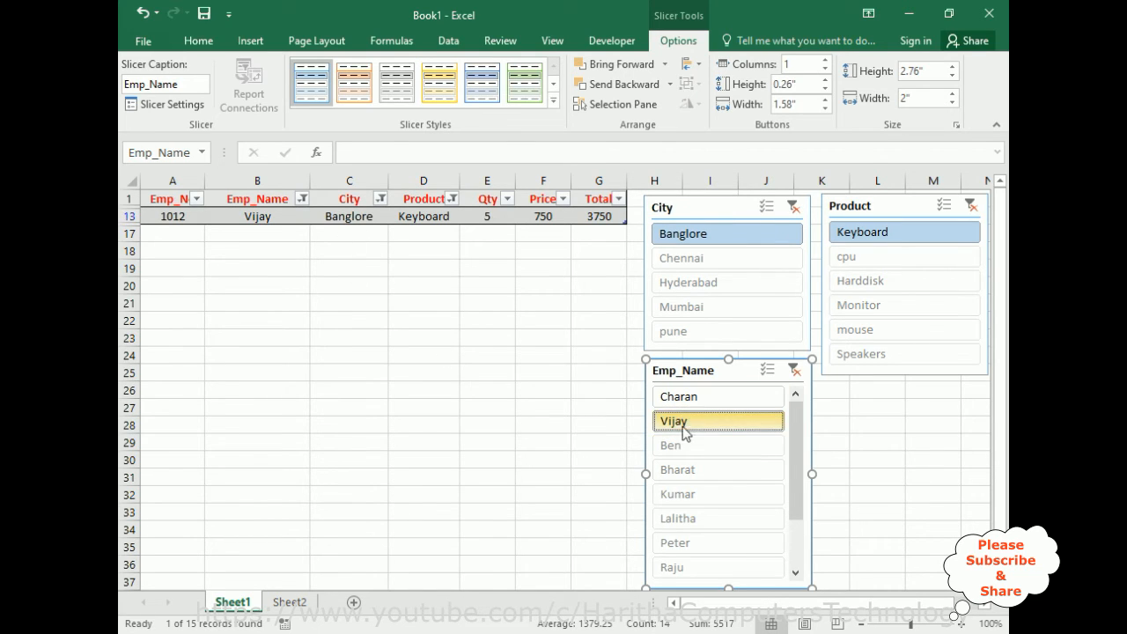
left_click(688, 404)
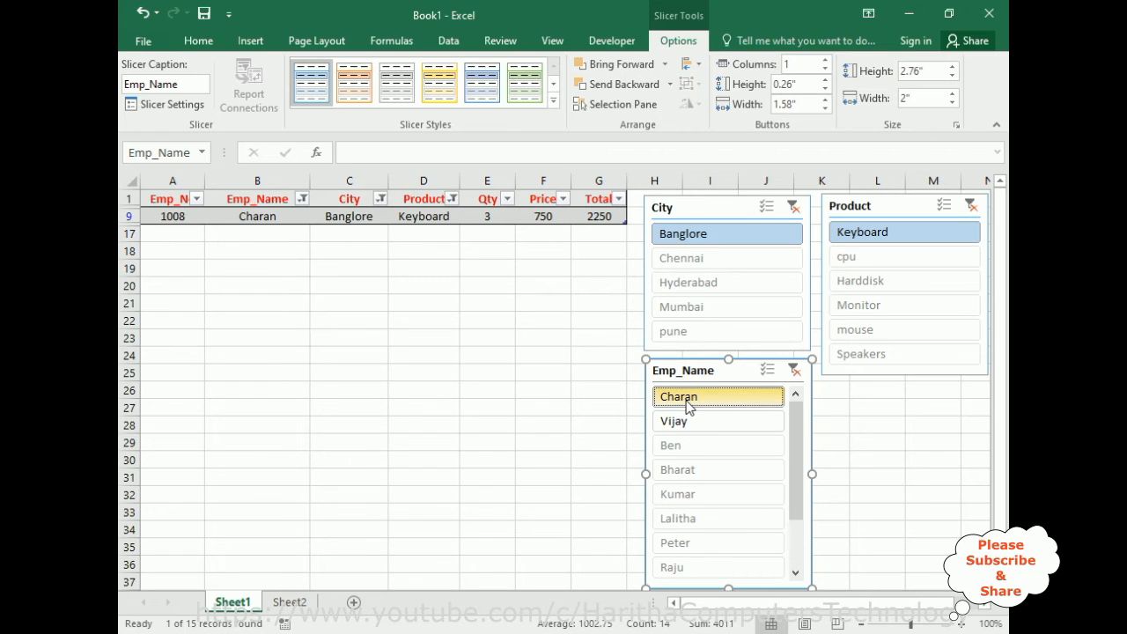
Filter by each of the two available employees individually, and show both together using multi-select in the Emp_Name slicer.
left_click(693, 425)
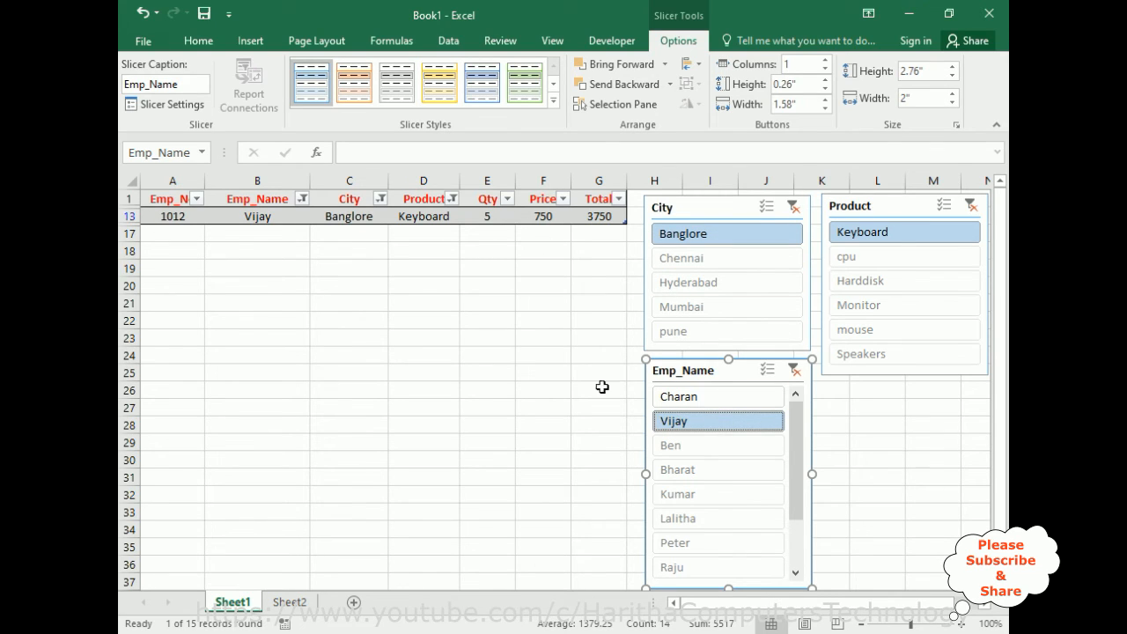
left_click(690, 401)
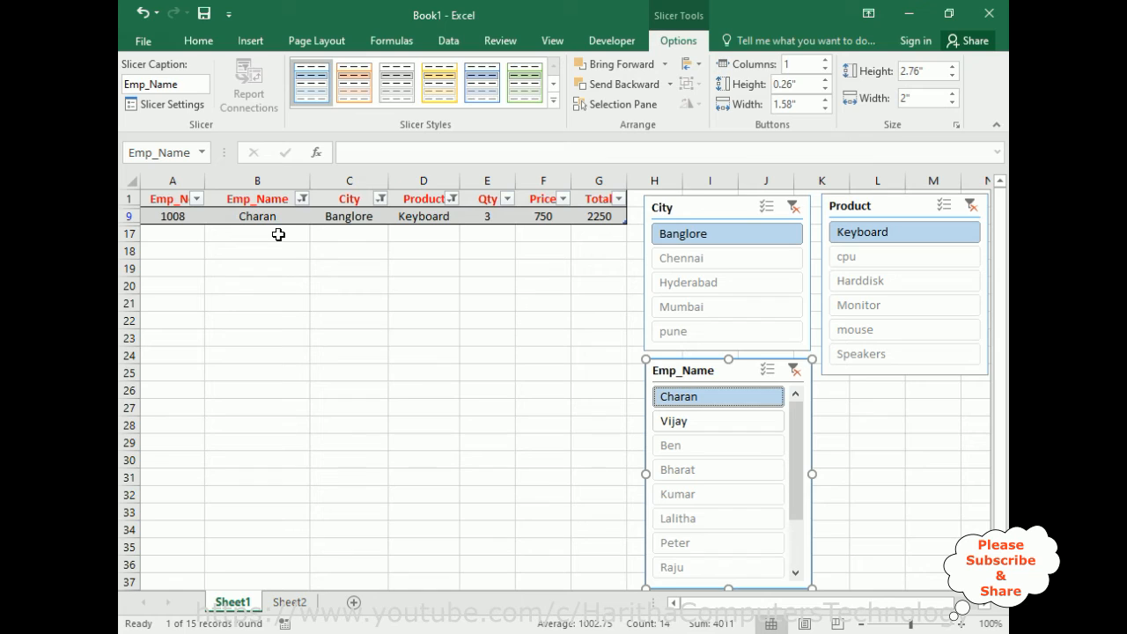
left_click(767, 373)
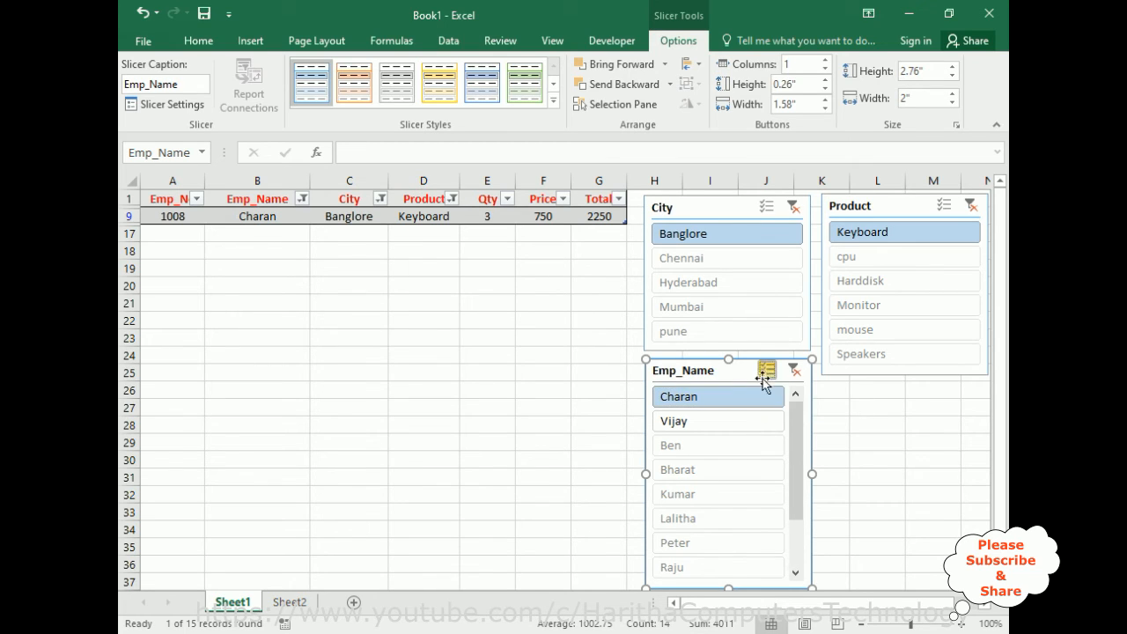
left_click(688, 422)
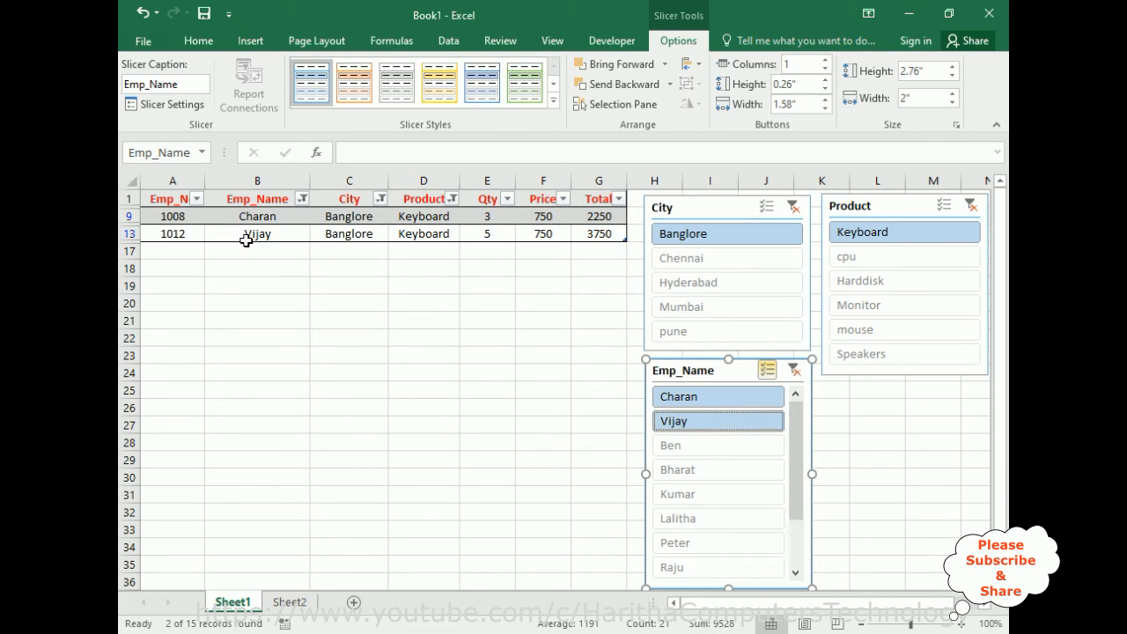
Turn on multi-select for the City and Product slicers and clear the filters of all three slicers.
left_click(766, 206)
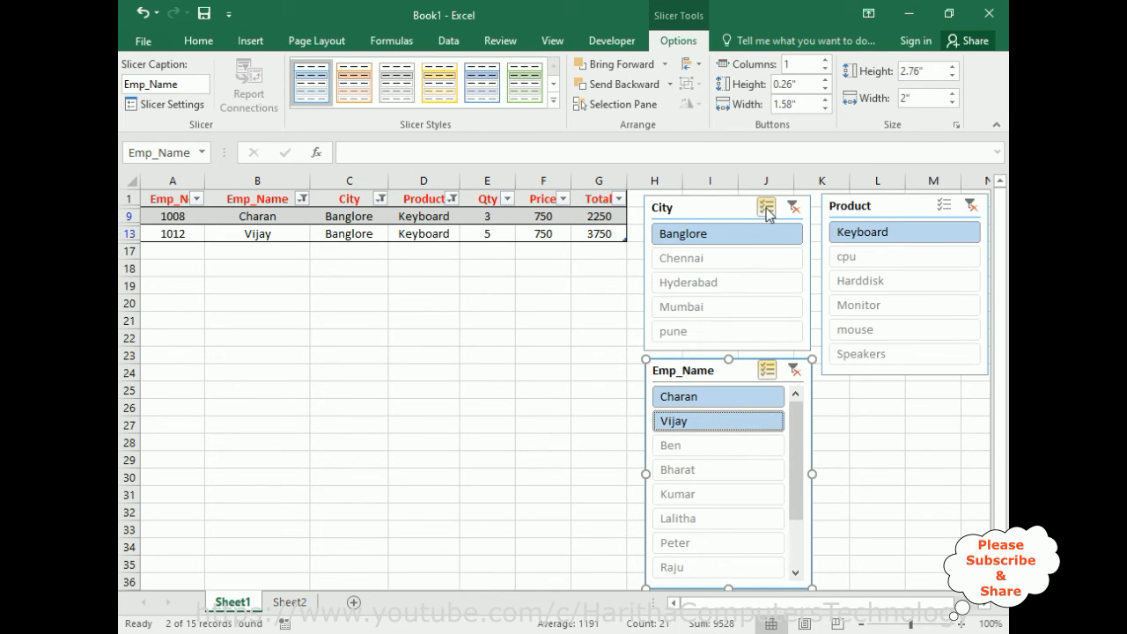
left_click(946, 207)
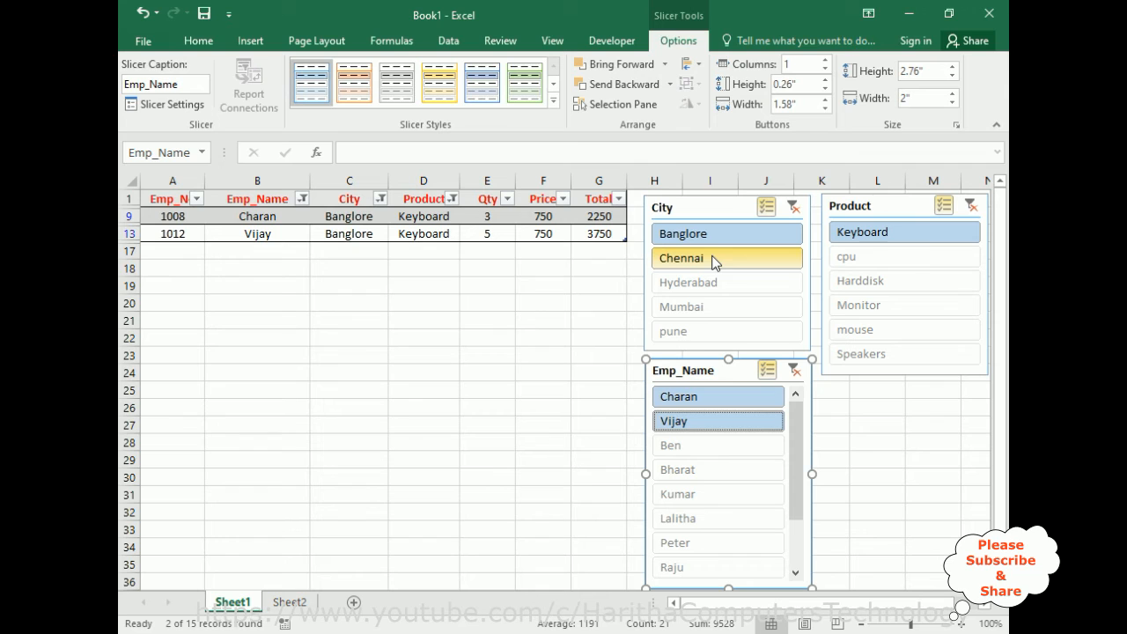
left_click(794, 206)
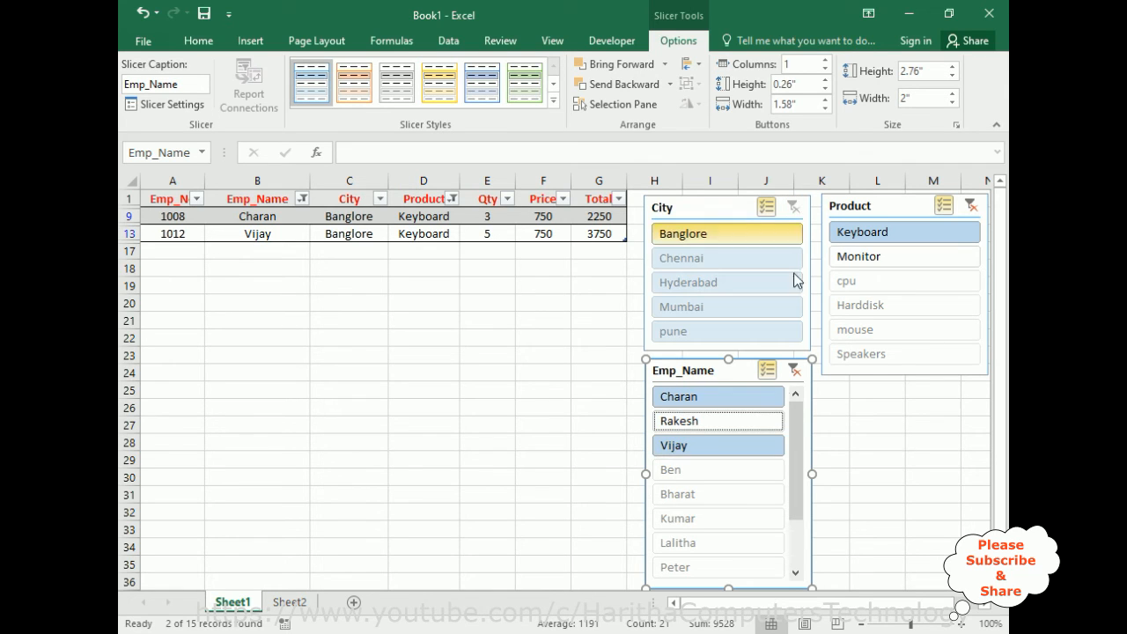
left_click(795, 373)
left_click(970, 206)
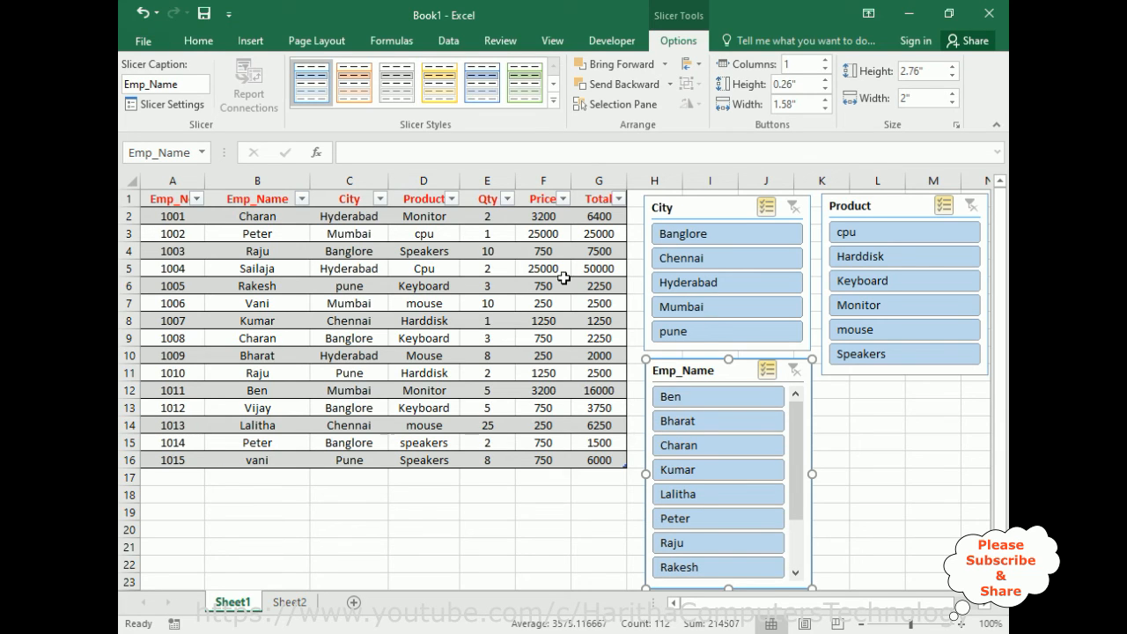
Exclude Mumbai, Monitor and the employee in the row with Emp_No 1004 from the table using the multi-select slicers.
left_click(693, 312, "ctrl")
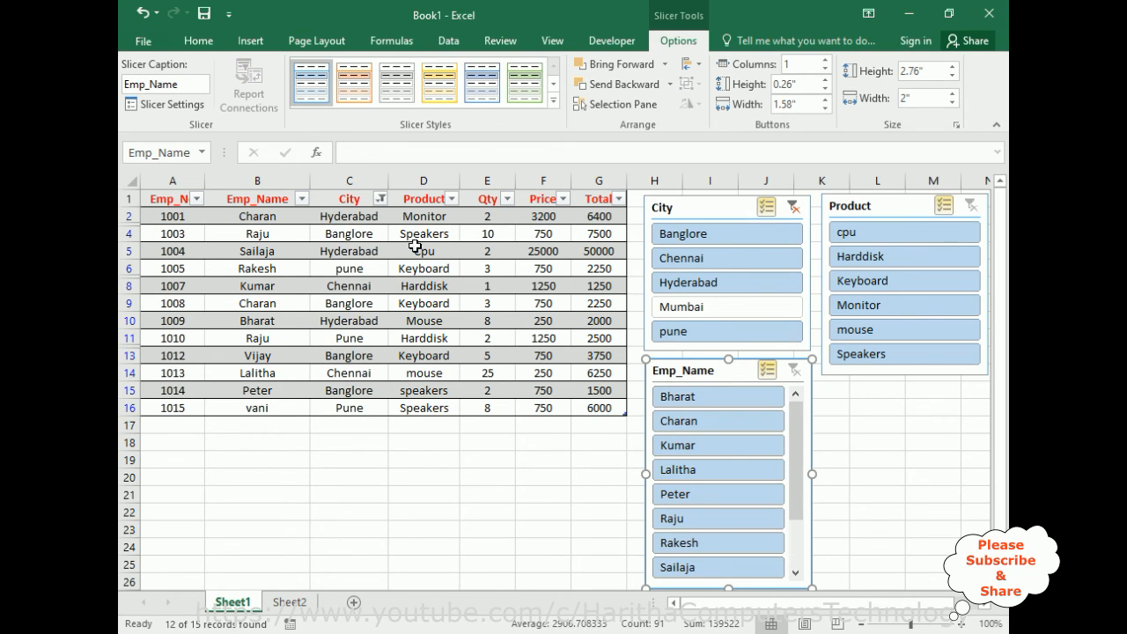
left_click(862, 310)
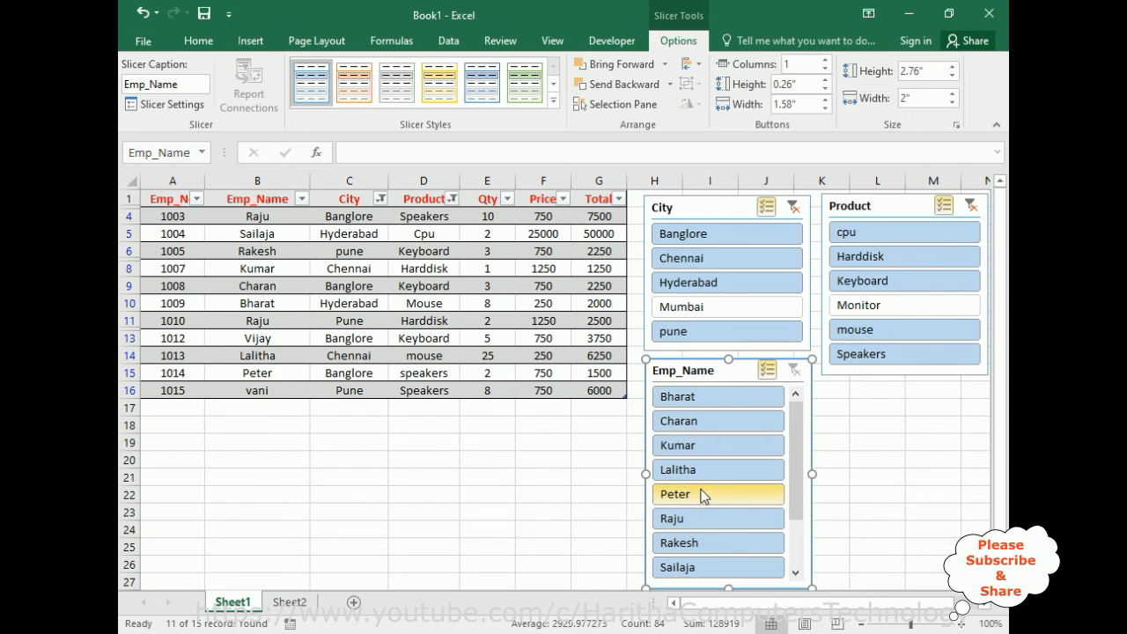
scroll(705, 496, "down", 3)
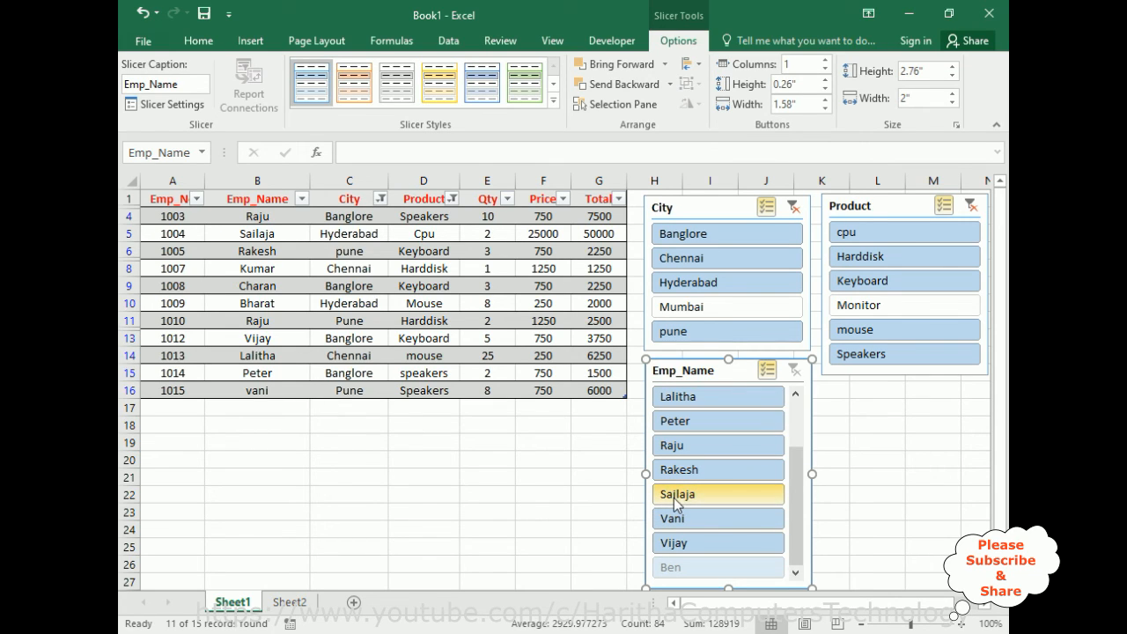
left_click(675, 496)
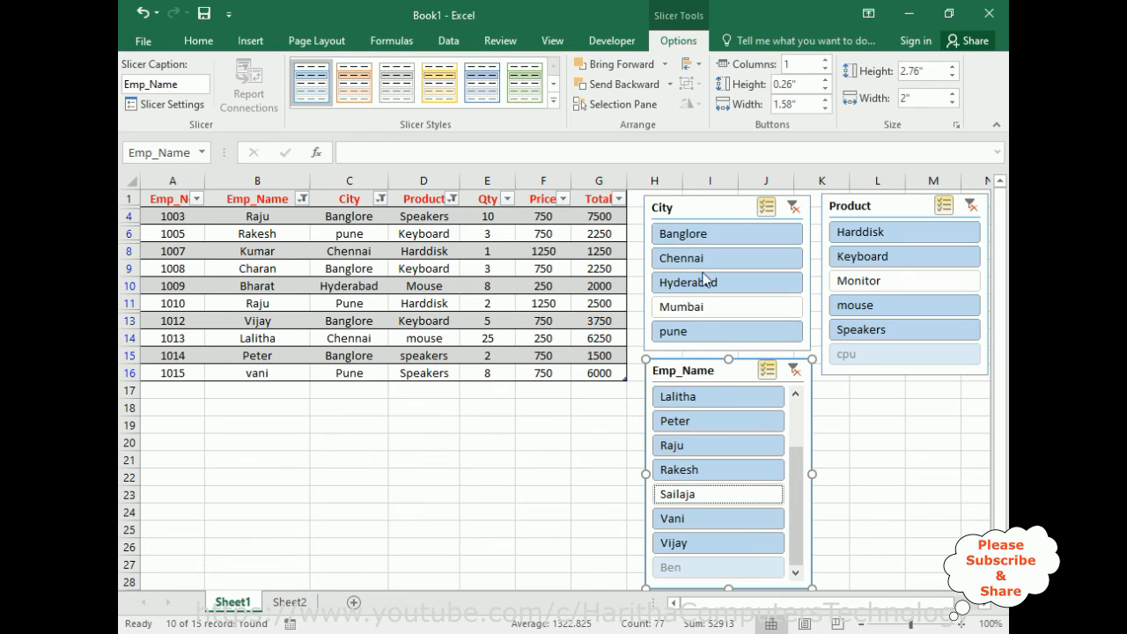
Remove the exclusions by clearing the Emp_Name, City and Product slicer filters.
left_click(794, 371)
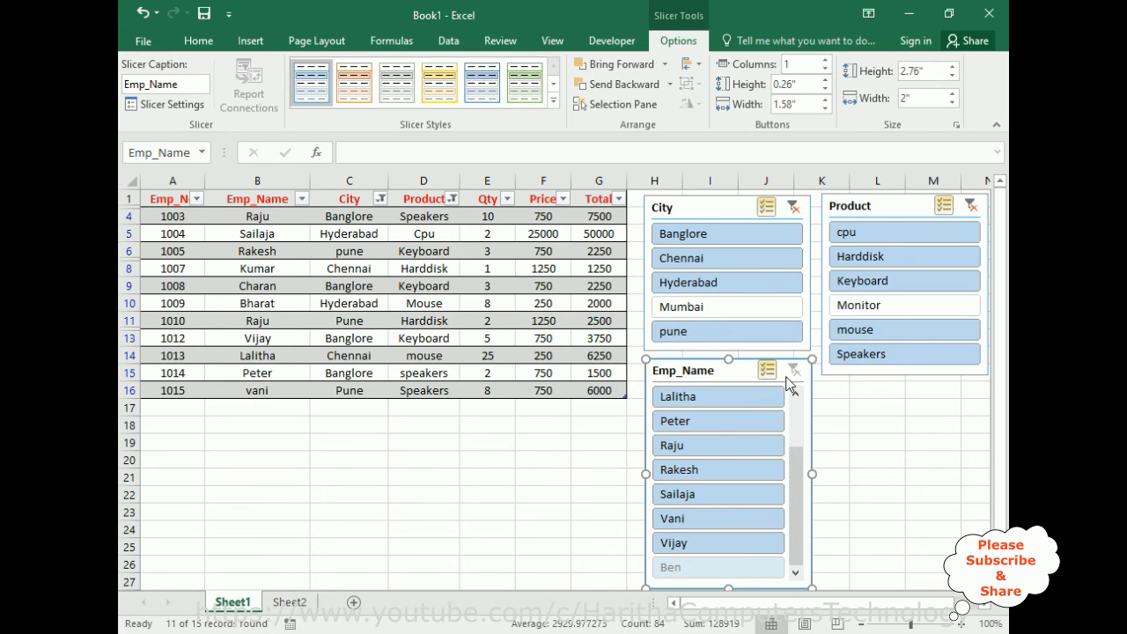
left_click(792, 207)
left_click(970, 206)
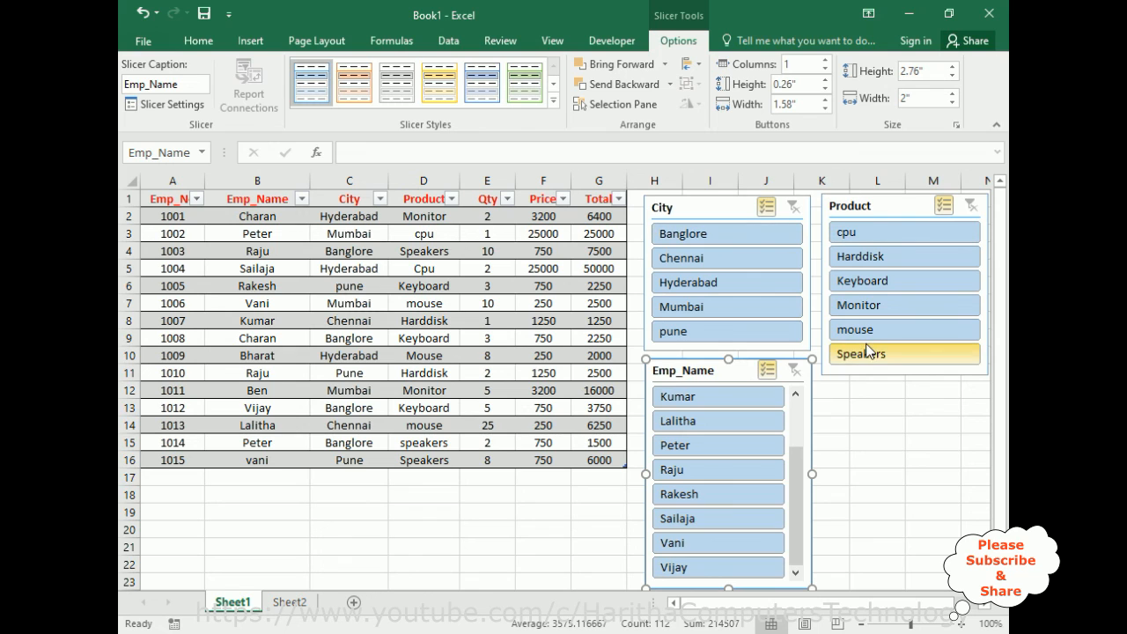
Delete the Product, City and Emp_Name slicers from the sheet and select the empty cell J10.
left_click(887, 215)
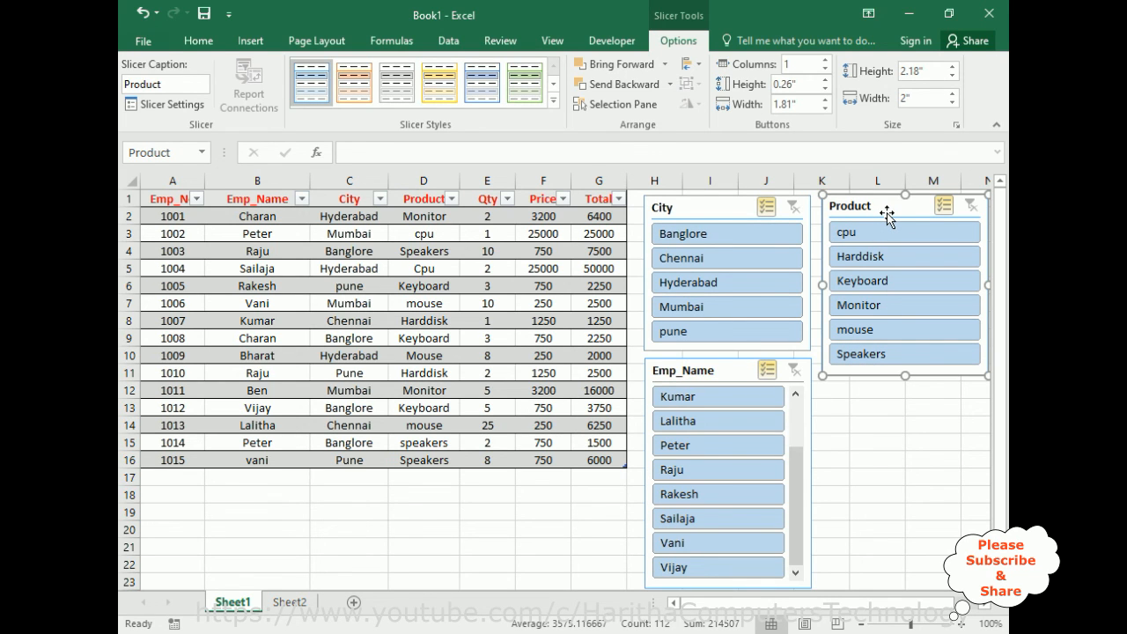
key("Delete")
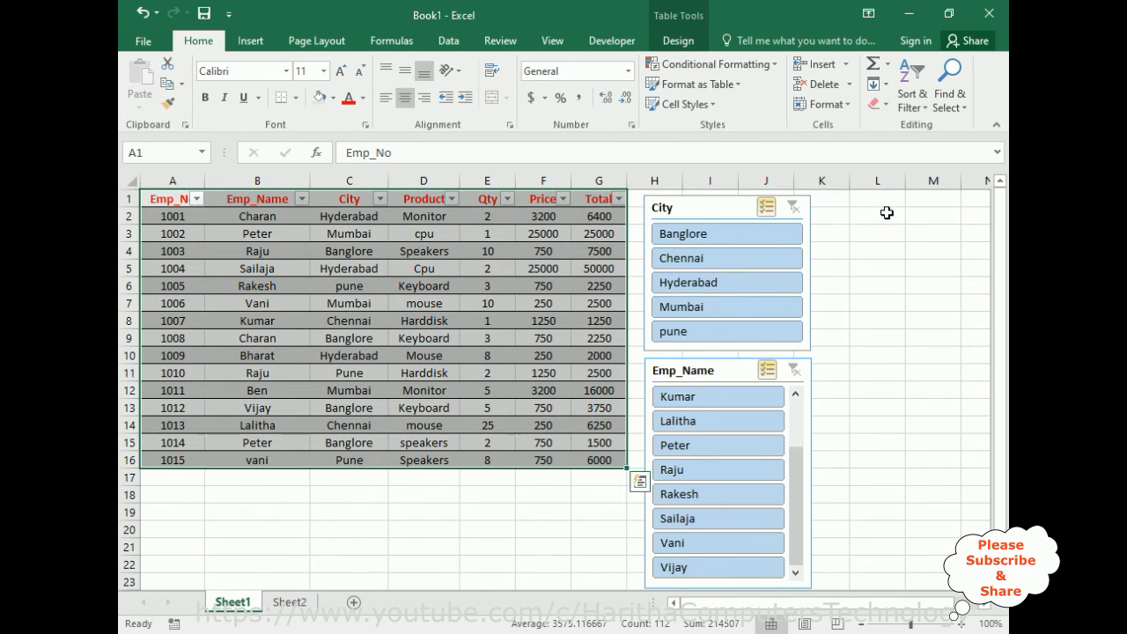
left_click(697, 209)
key("Delete")
left_click(713, 374)
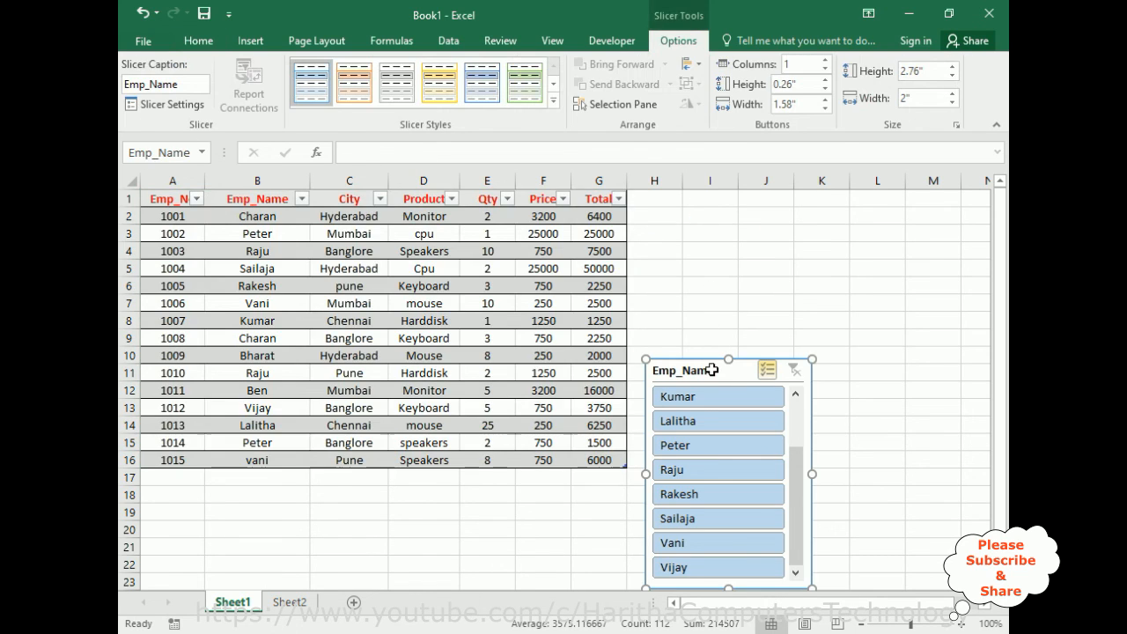
key("Delete")
left_click(789, 357)
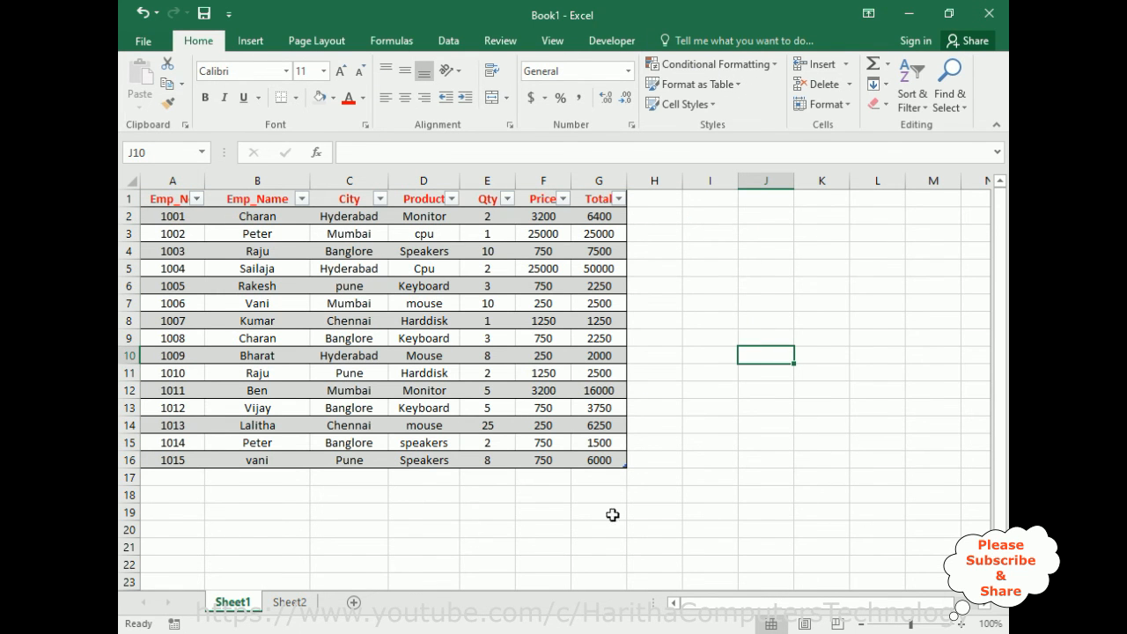